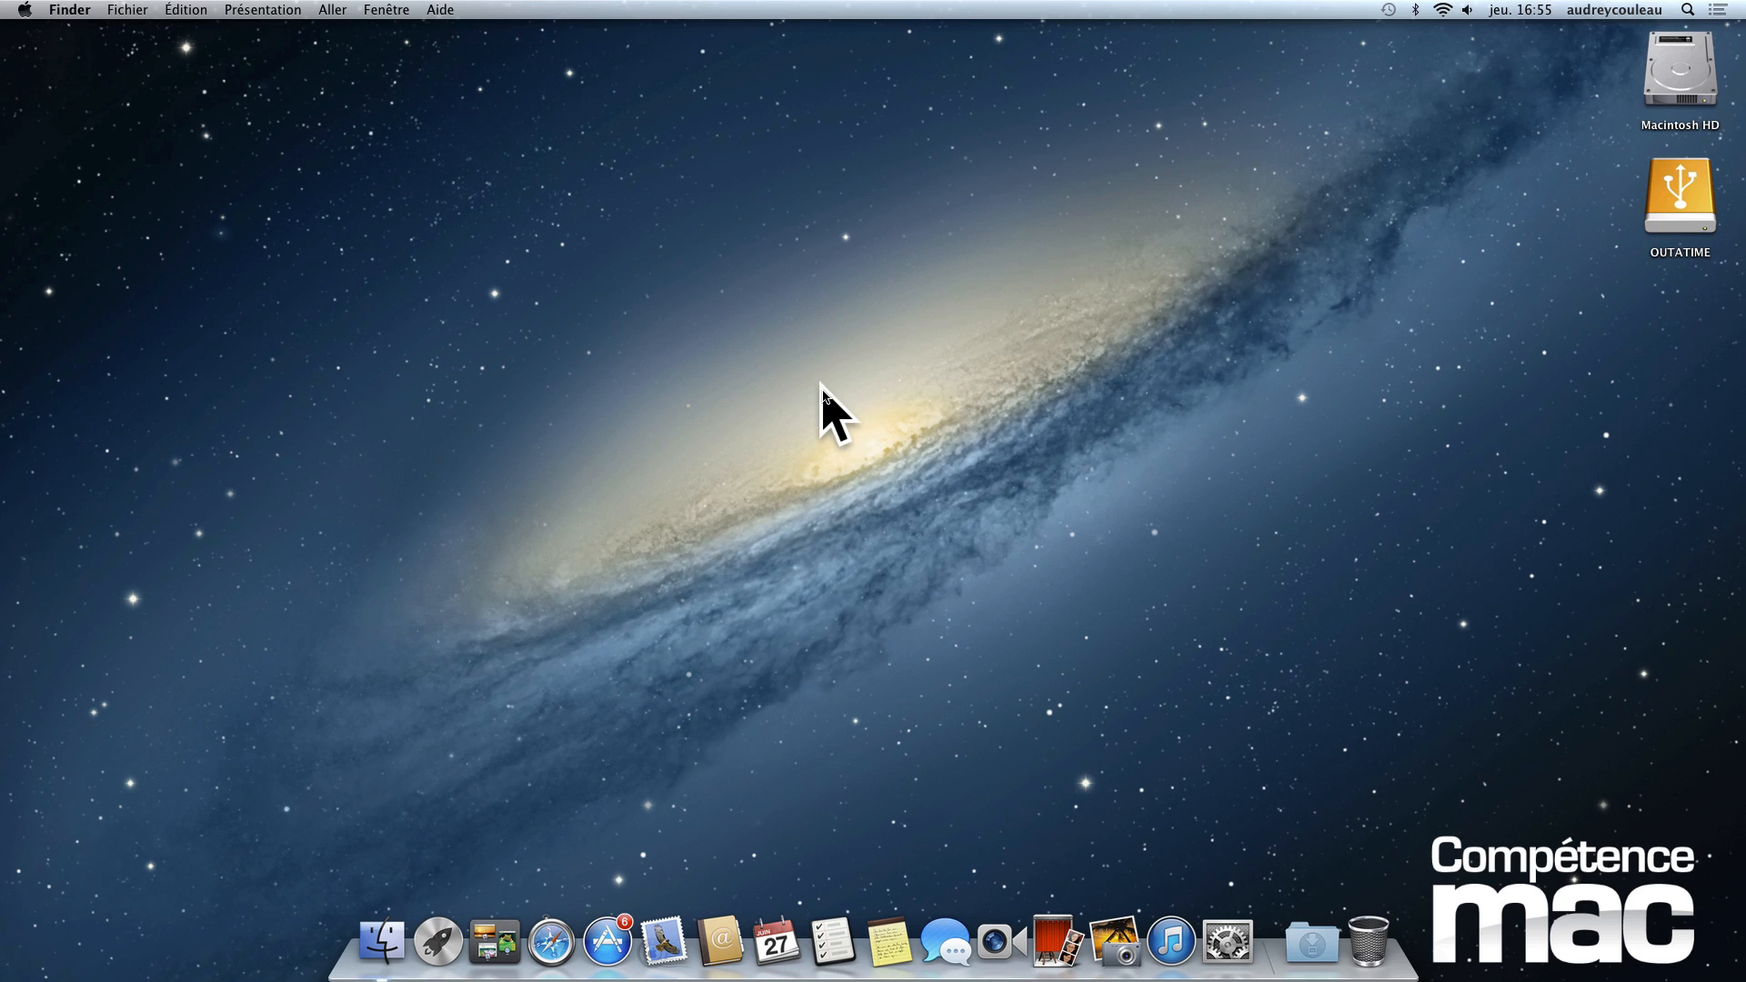
- Open the Images folder of the home directory in a Finder window and shrink the window's height
{"action": "left_click", "coordinate": [376, 943]}
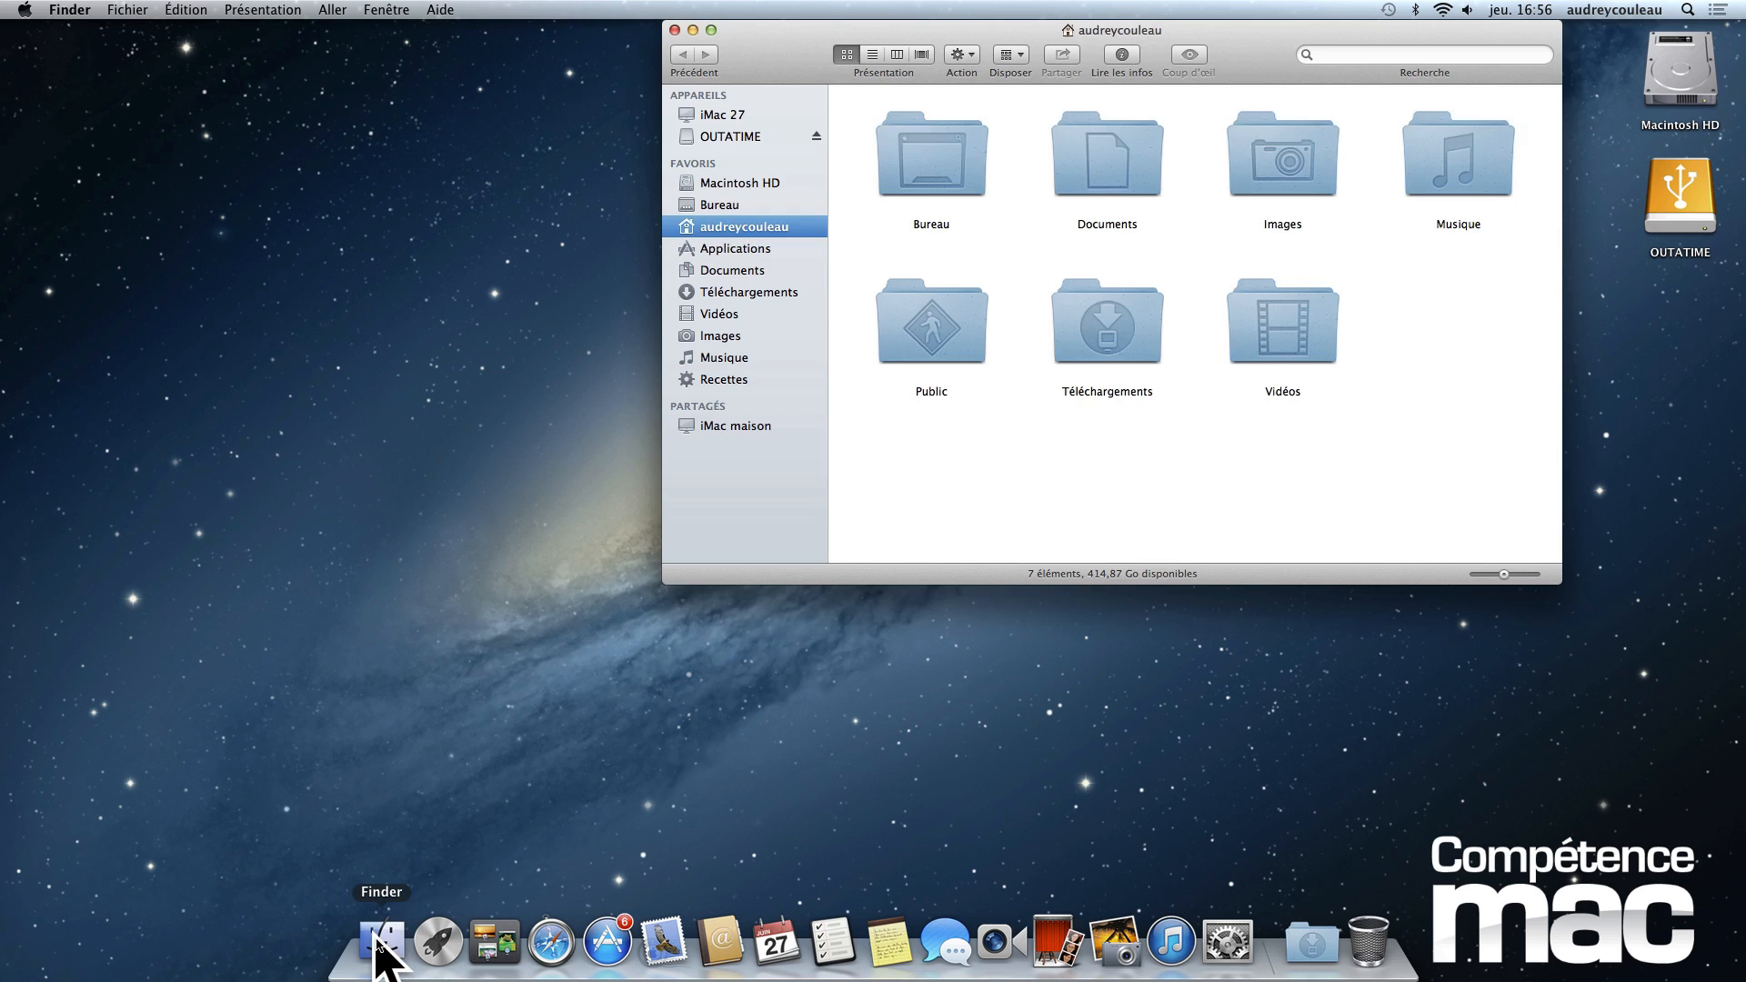
{"action": "left_click_drag", "start_coordinate": [766, 62], "coordinate": [168, 136]}
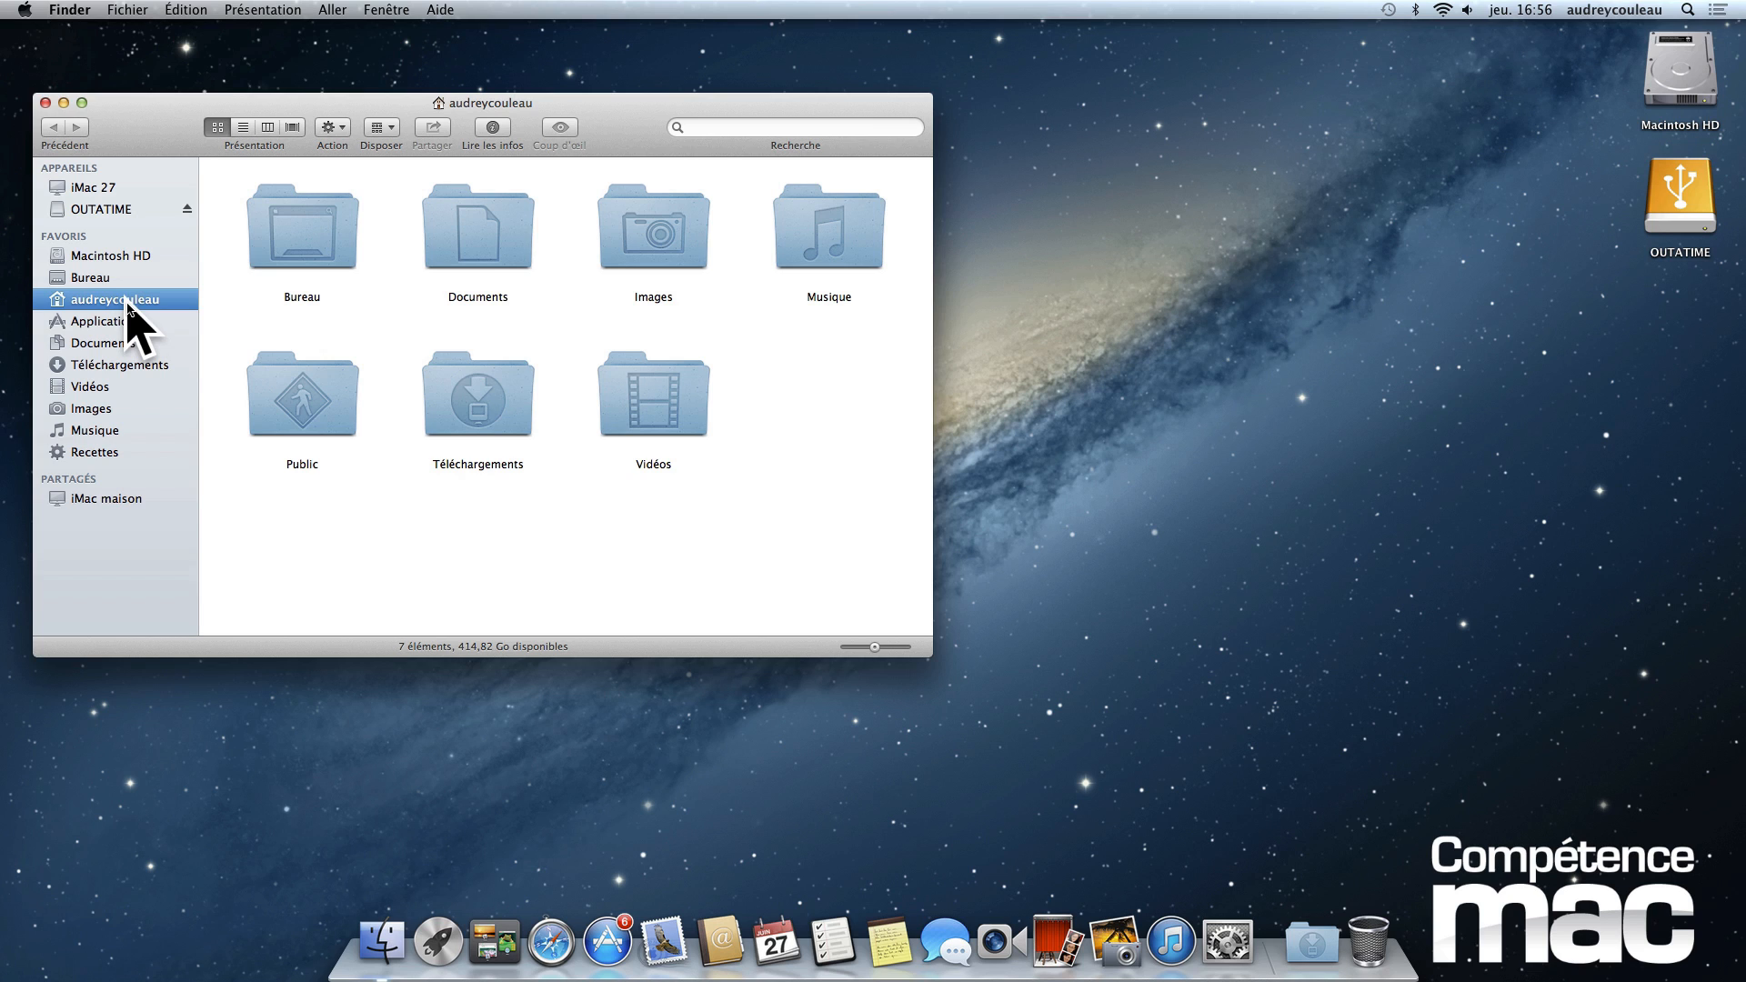
{"action": "double_click", "coordinate": [663, 235]}
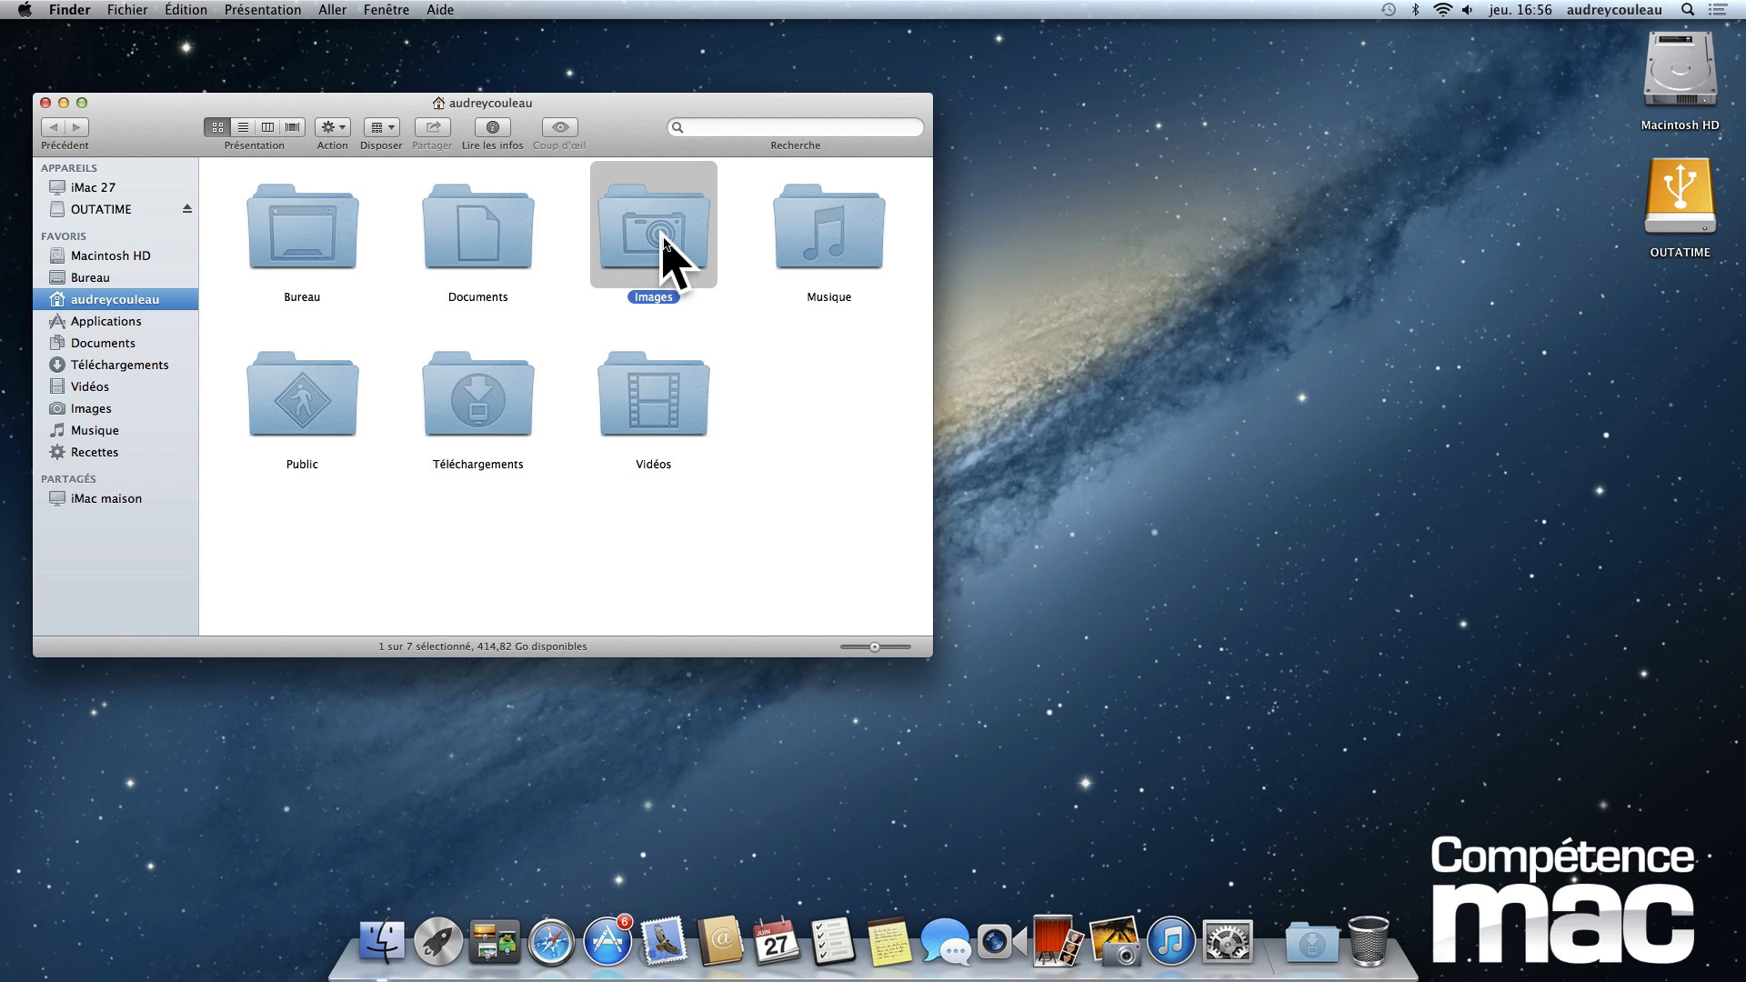
{"action": "left_click", "coordinate": [432, 269]}
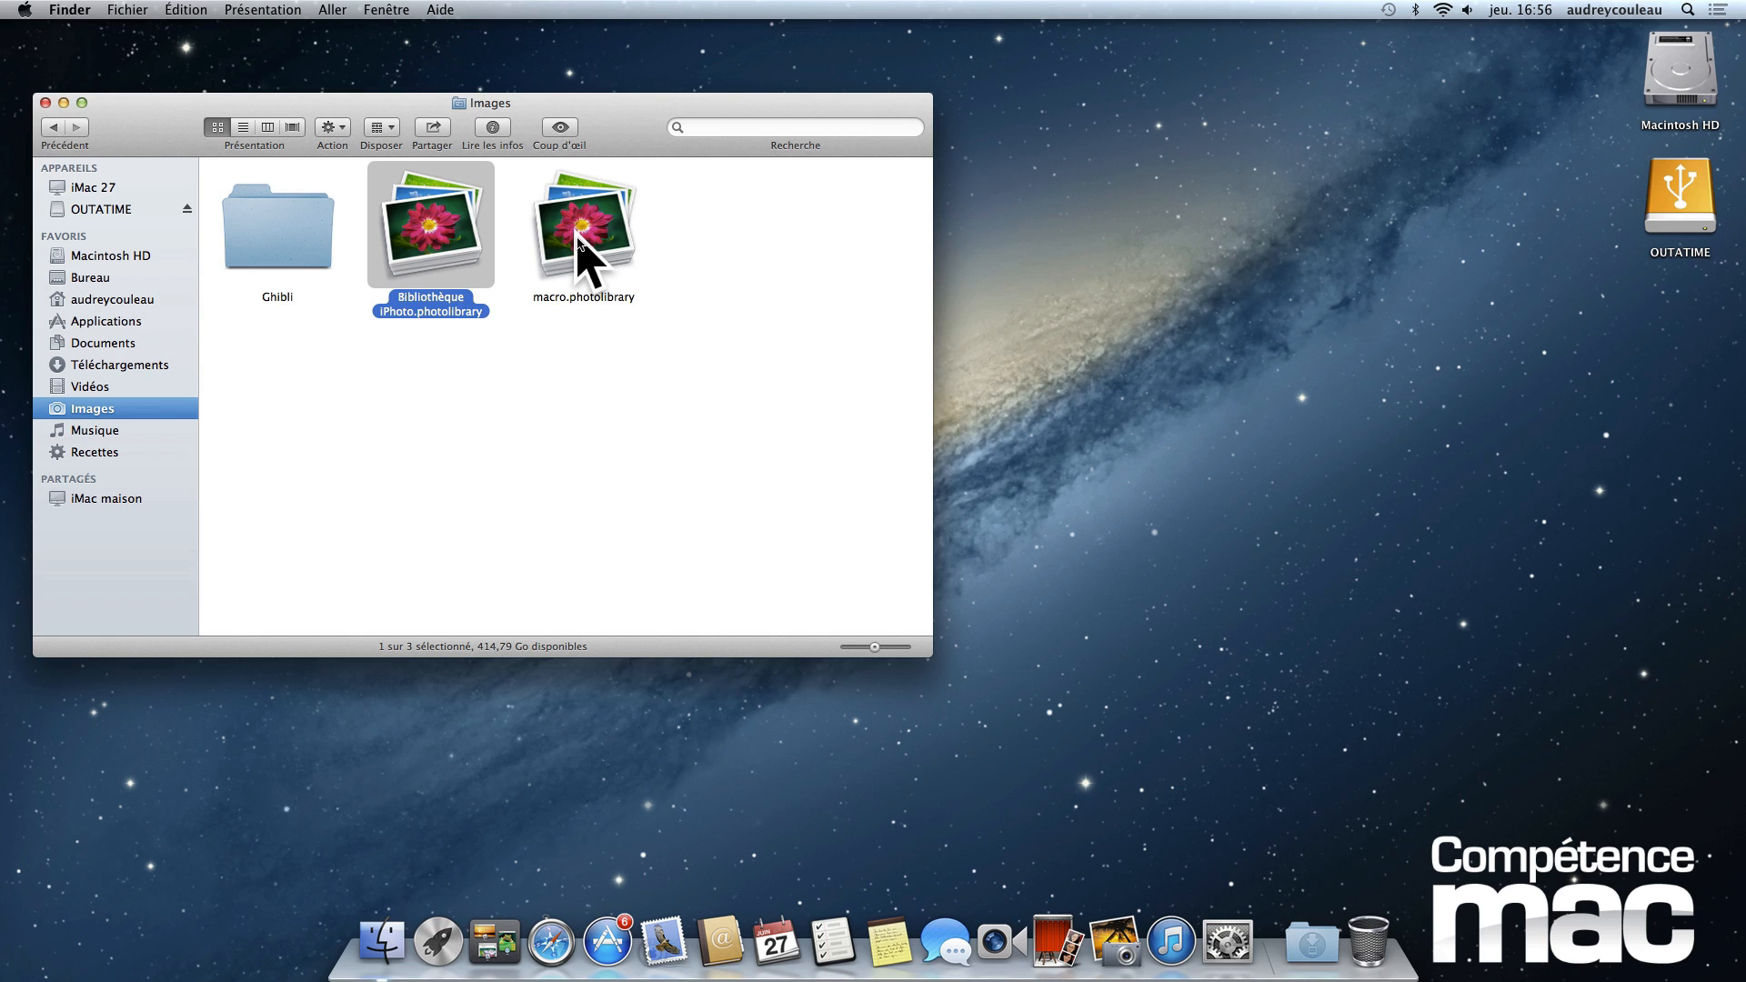
{"action": "left_click", "coordinate": [752, 273]}
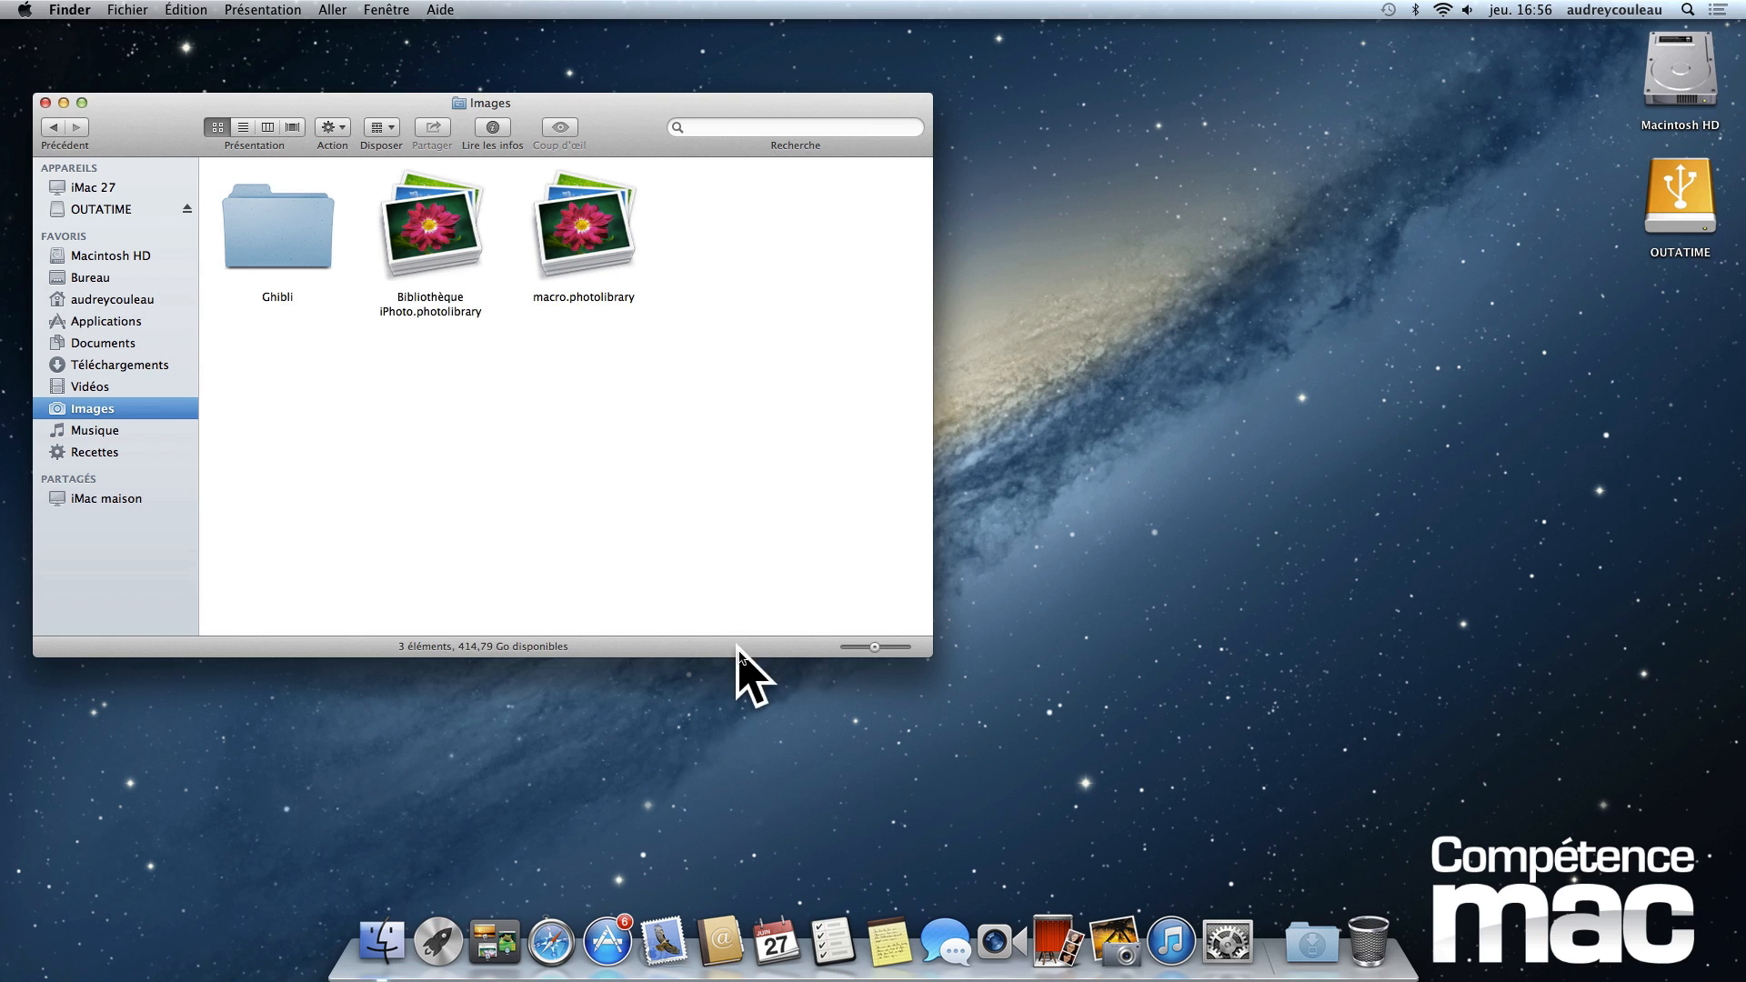
{"action": "left_click_drag", "start_coordinate": [741, 657], "coordinate": [737, 546]}
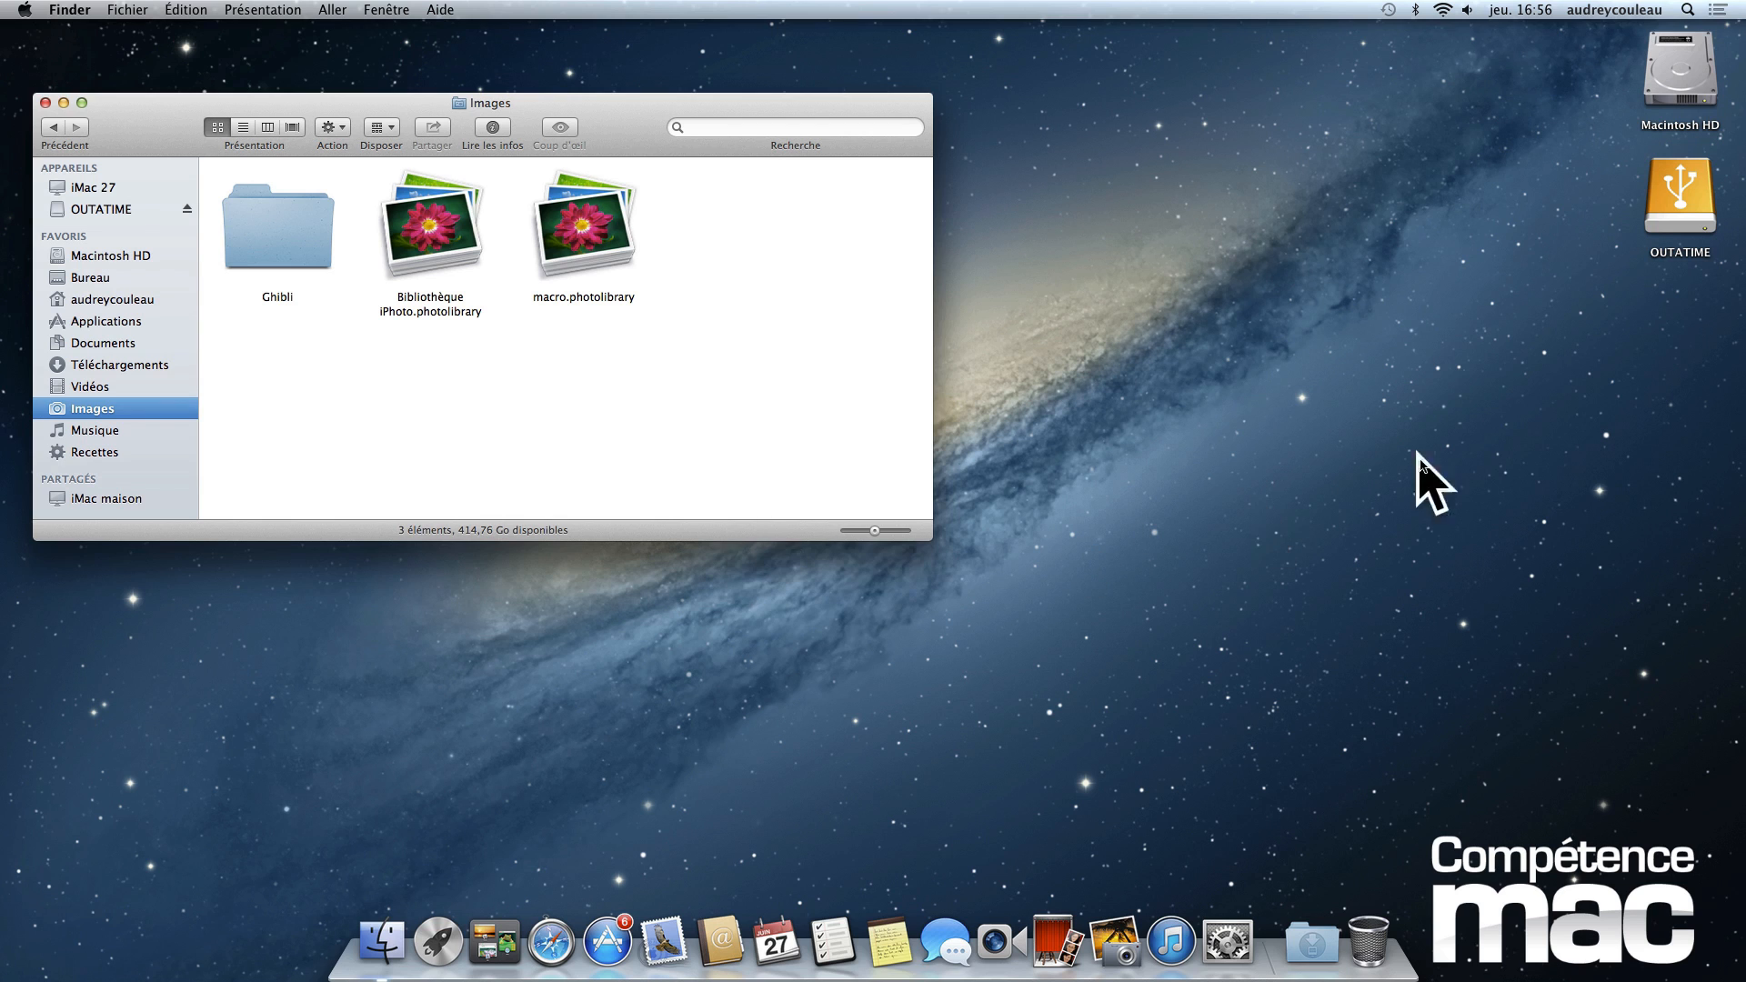
- Open the external drive OUTATIME in its own window and arrange it beside the Images window without overlap
{"action": "left_click", "coordinate": [1664, 202]}
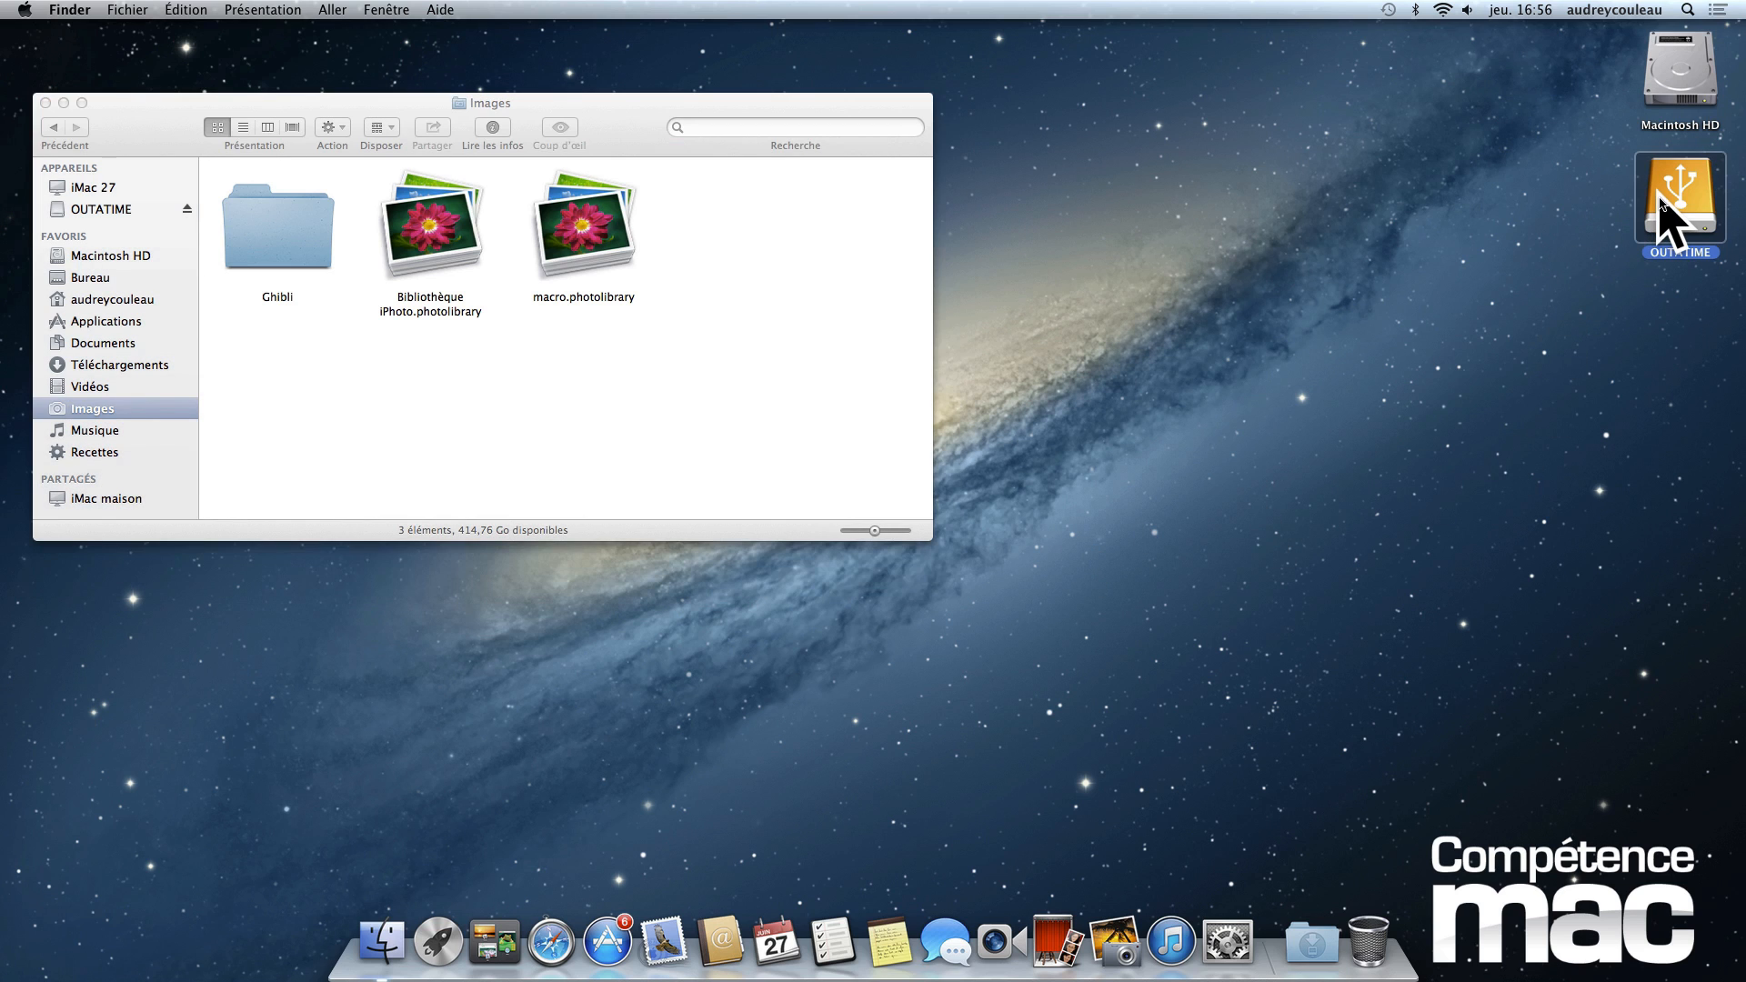
{"action": "double_click", "coordinate": [1665, 202]}
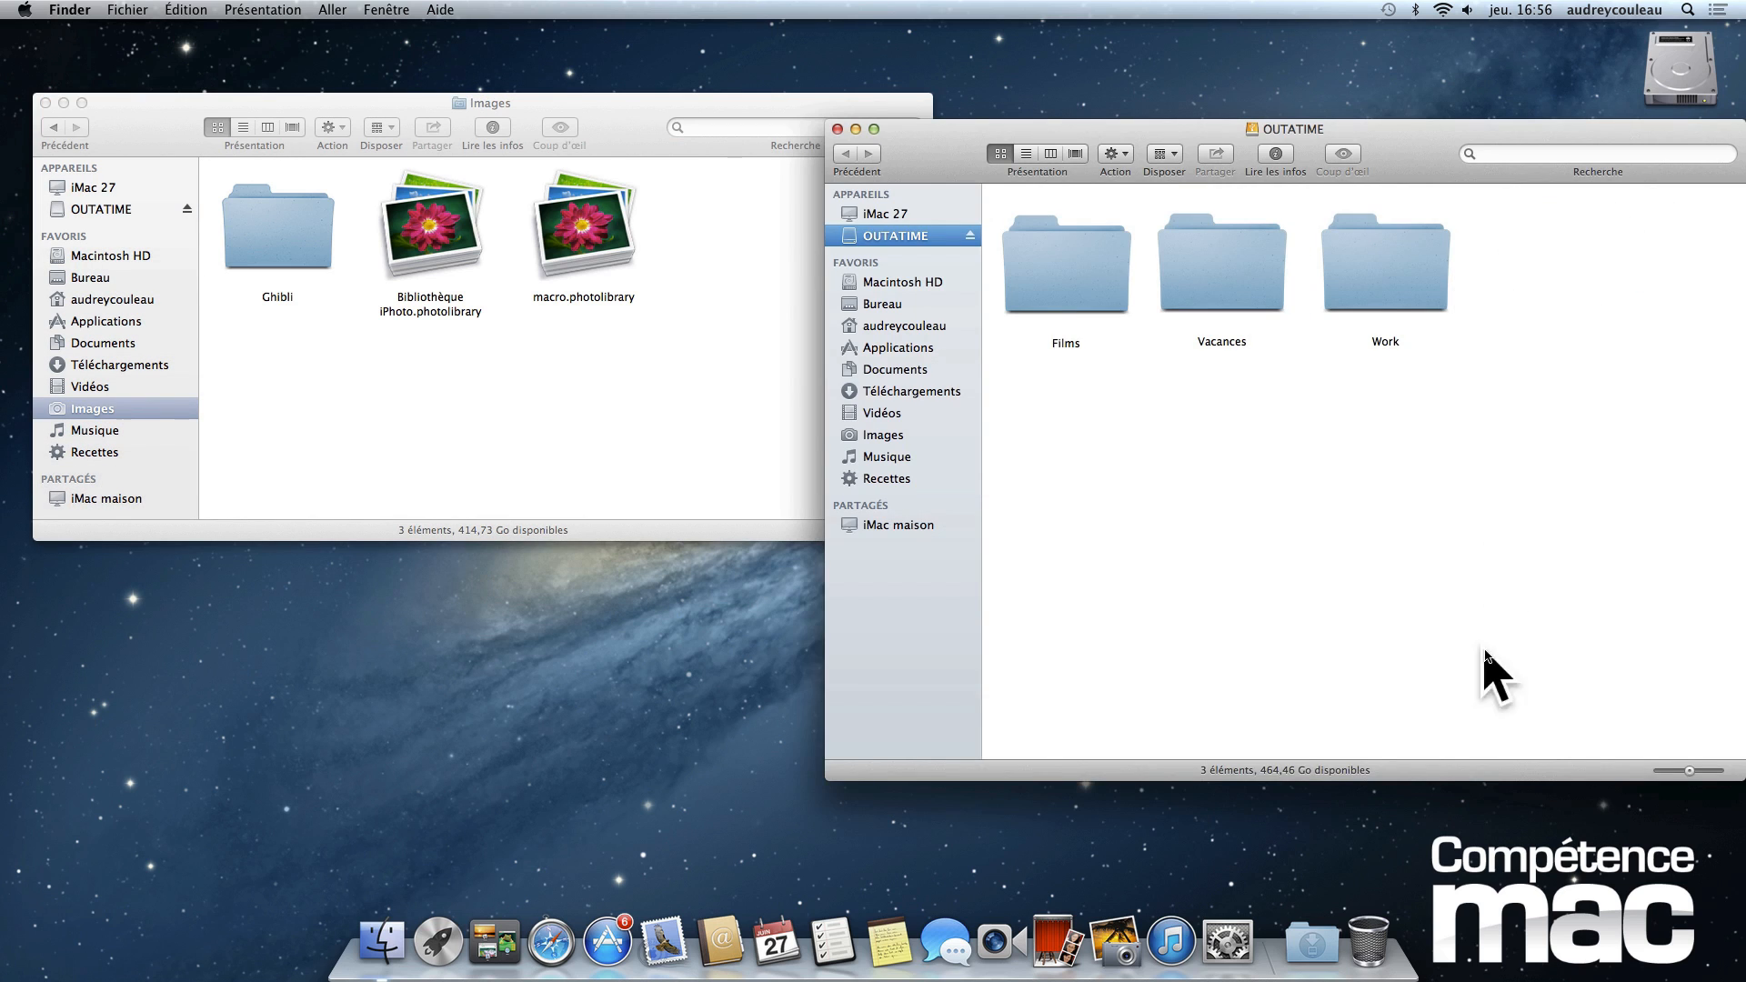
{"action": "left_click_drag", "start_coordinate": [1506, 773], "coordinate": [1373, 836]}
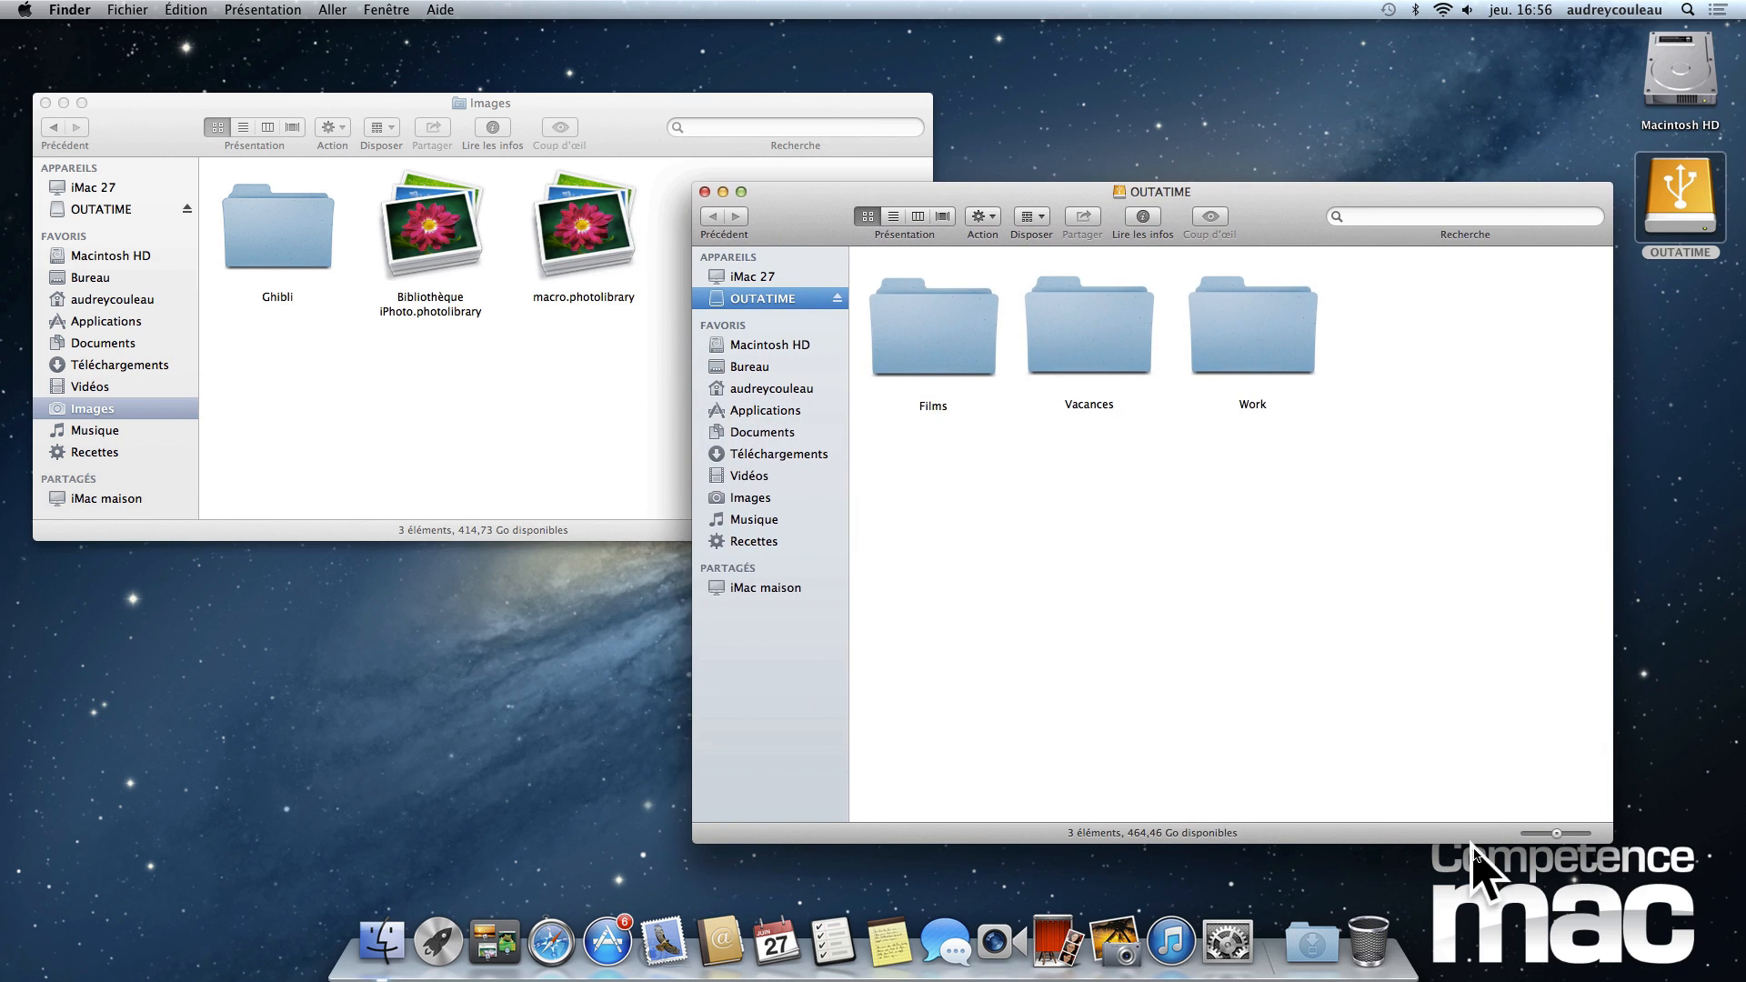
{"action": "left_click_drag", "start_coordinate": [1610, 842], "coordinate": [1488, 651]}
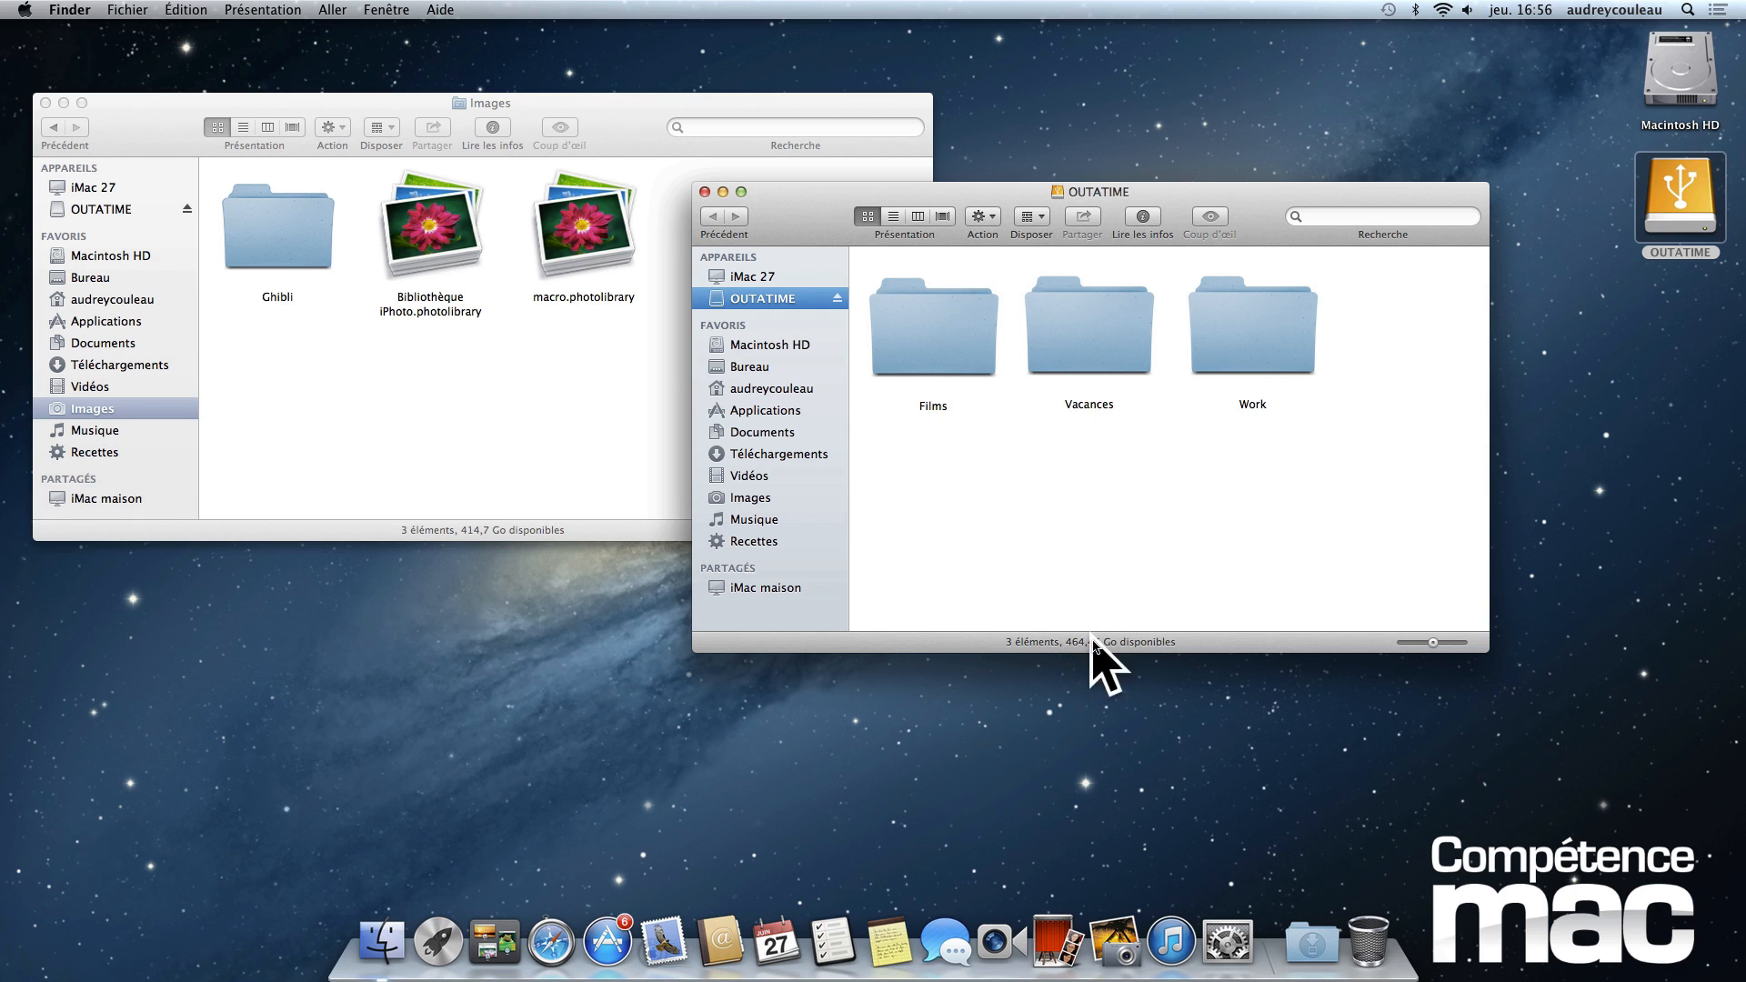
{"action": "left_click_drag", "start_coordinate": [982, 193], "coordinate": [1164, 323]}
{"action": "left_click", "coordinate": [680, 320]}
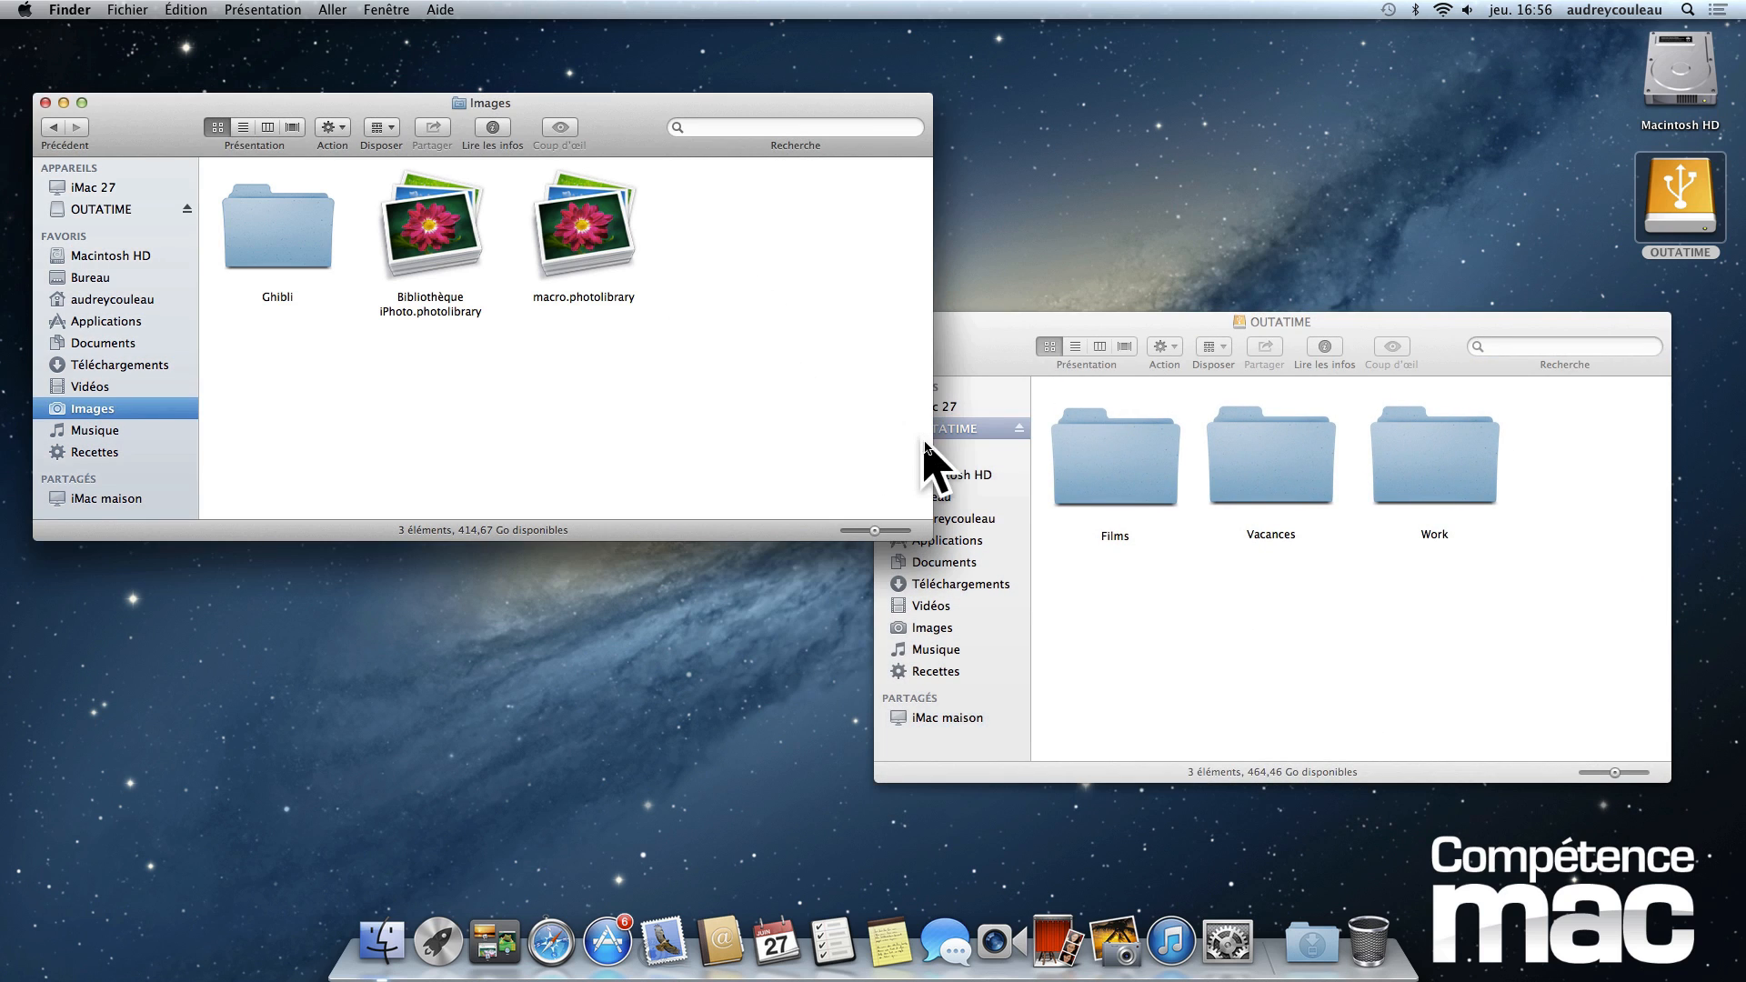
{"action": "left_click_drag", "start_coordinate": [932, 444], "coordinate": [809, 435]}
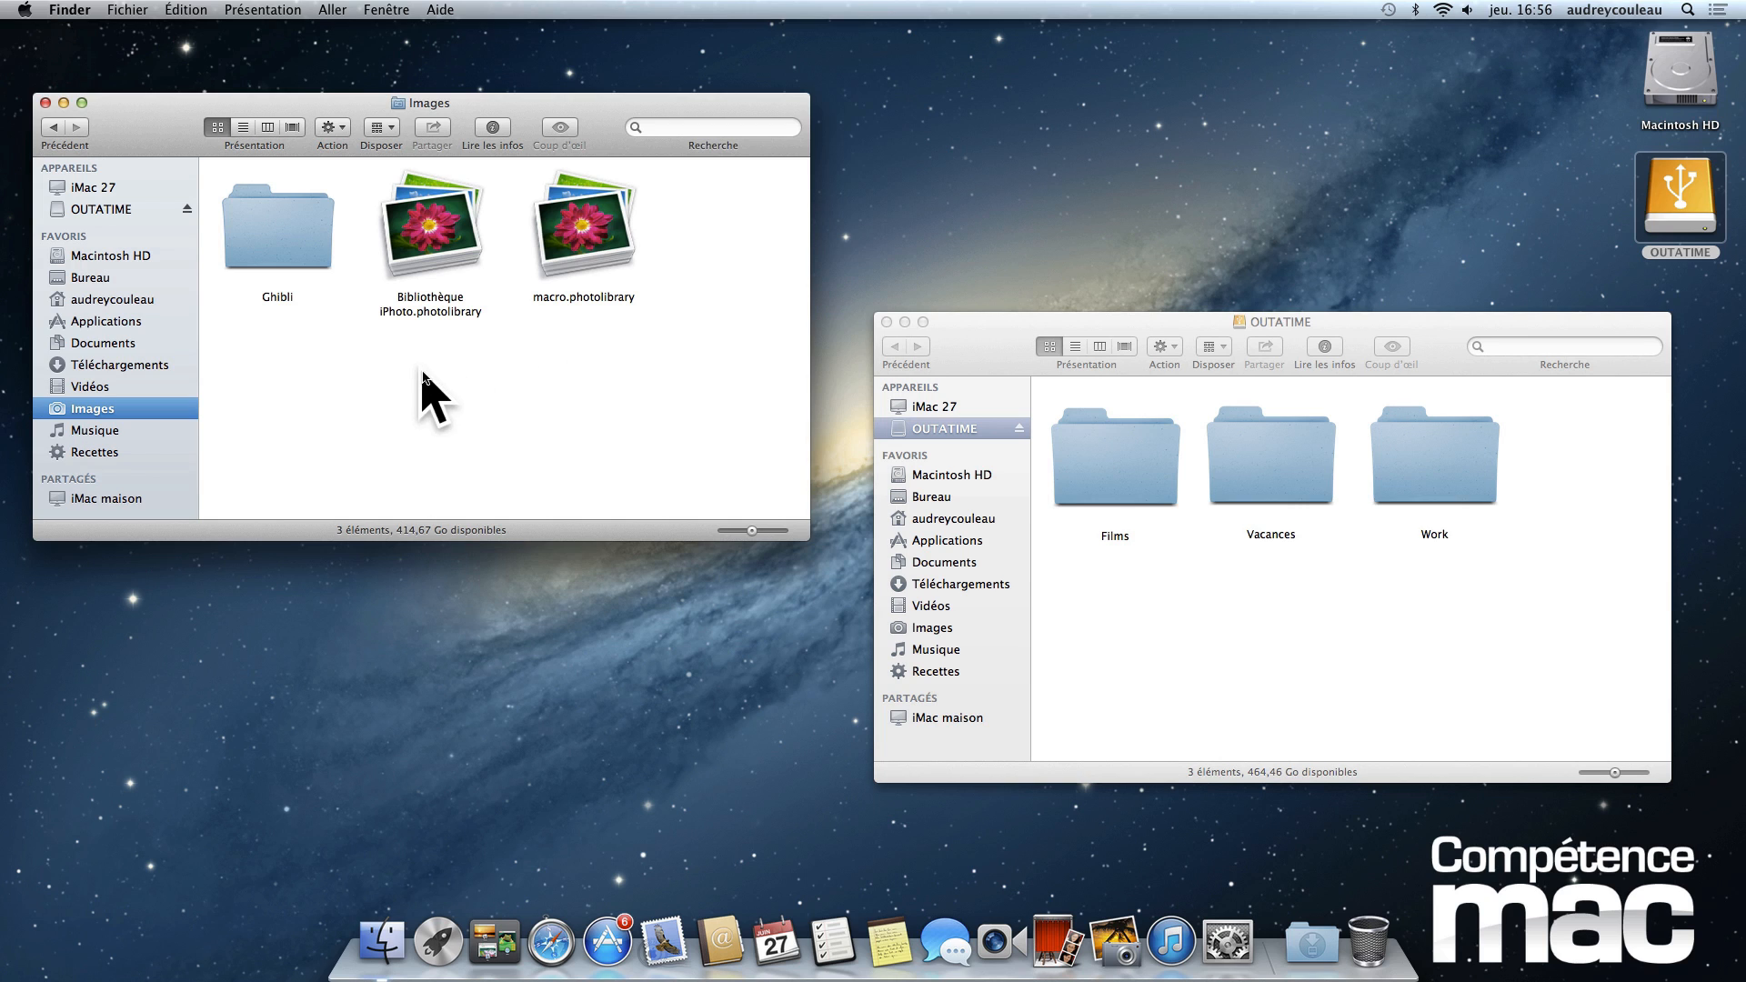
- Copy Bibliothèque iPhoto.photolibrary and macro.photolibrary from the Images folder to the OUTATIME drive
{"action": "left_click_drag", "start_coordinate": [422, 372], "coordinate": [610, 243]}
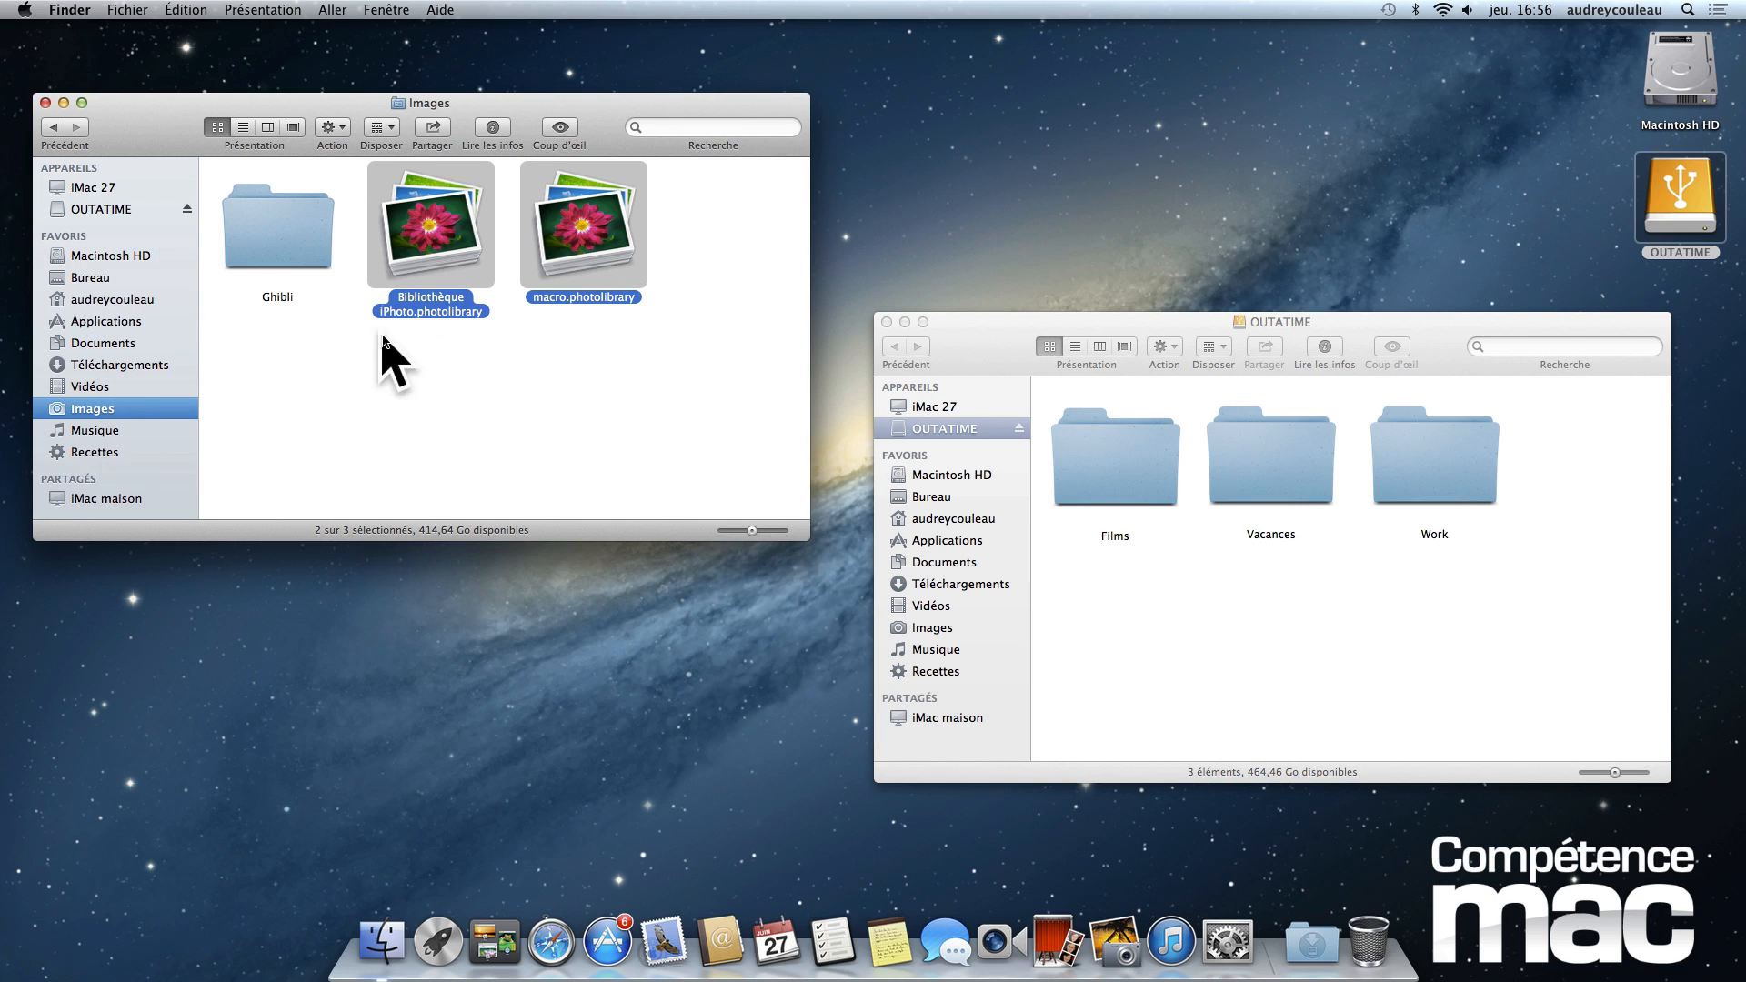
{"action": "left_click_drag", "start_coordinate": [450, 235], "coordinate": [1155, 616]}
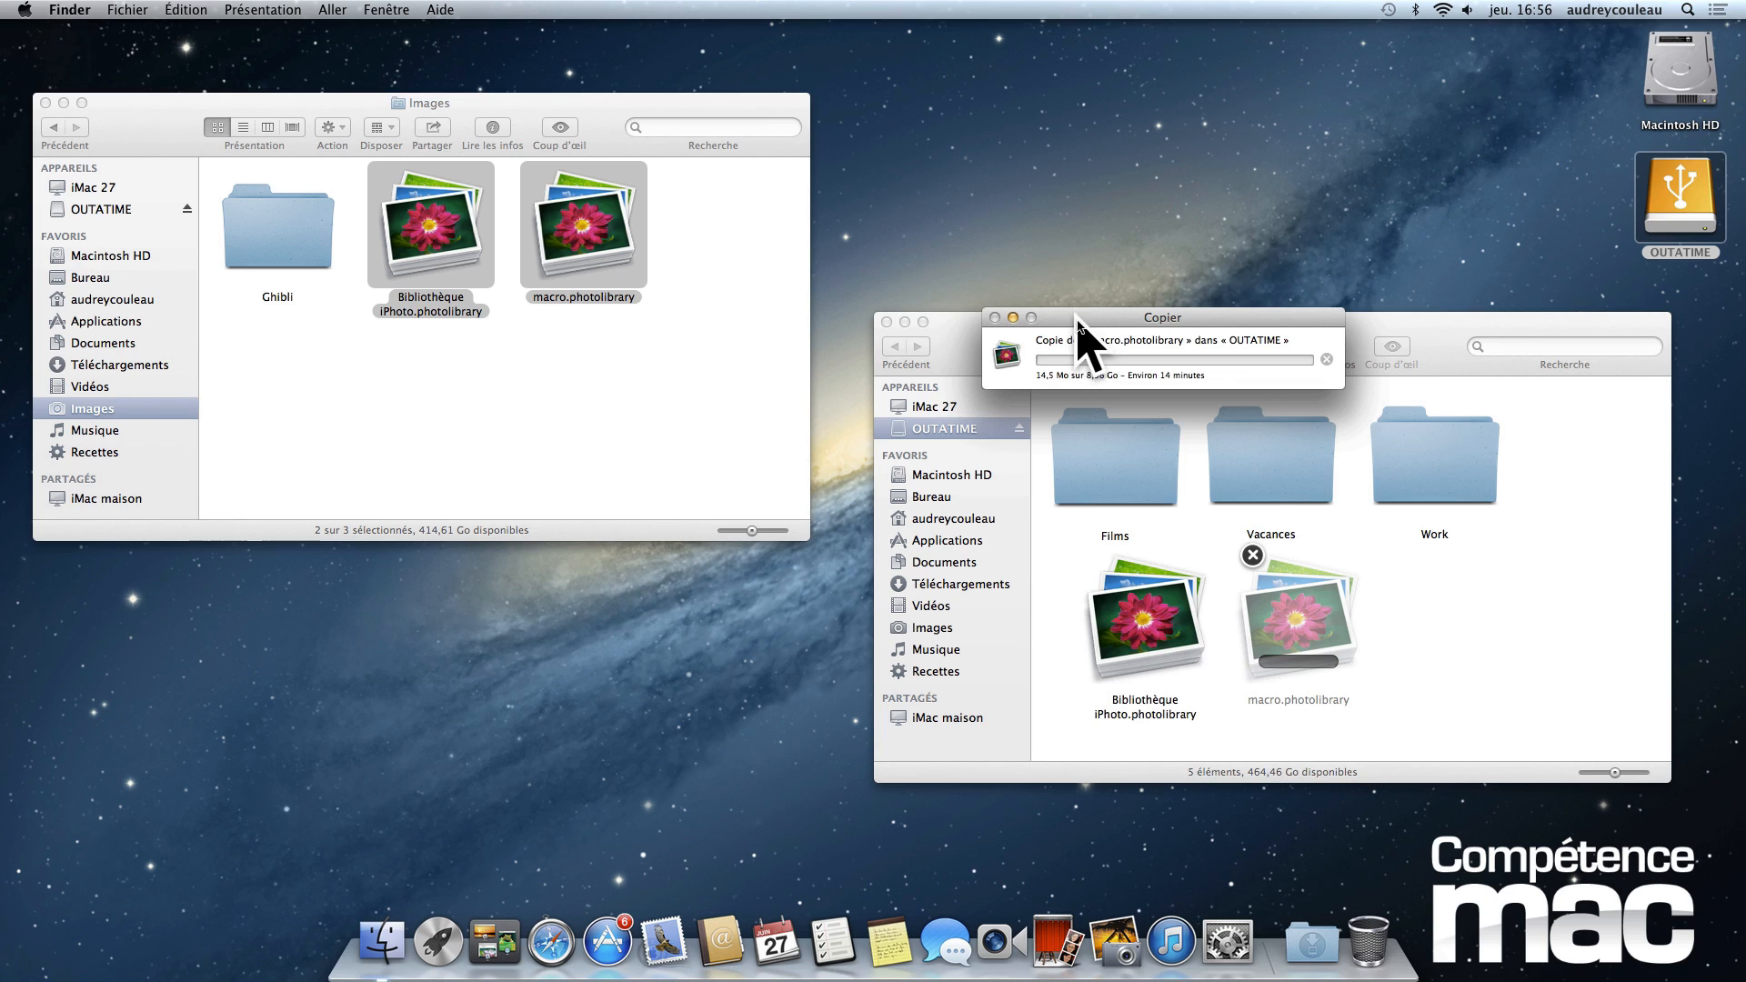
{"action": "left_click_drag", "start_coordinate": [1078, 320], "coordinate": [1015, 214]}
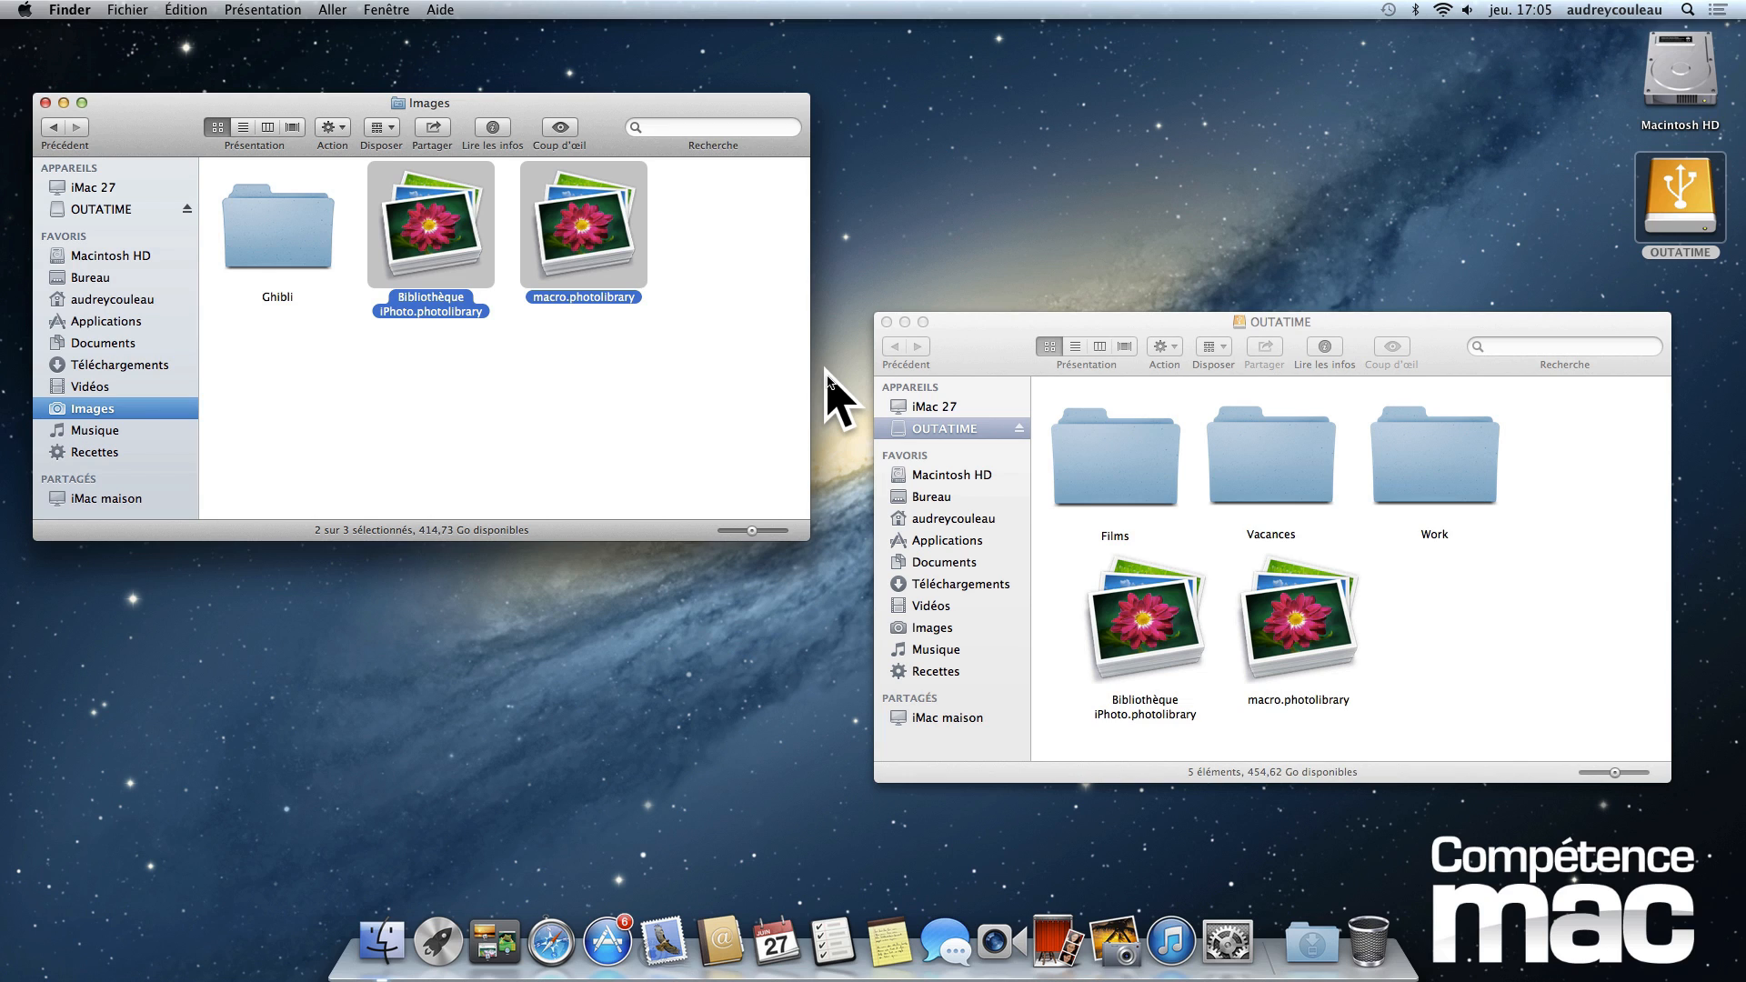
{"action": "left_click", "coordinate": [644, 372]}
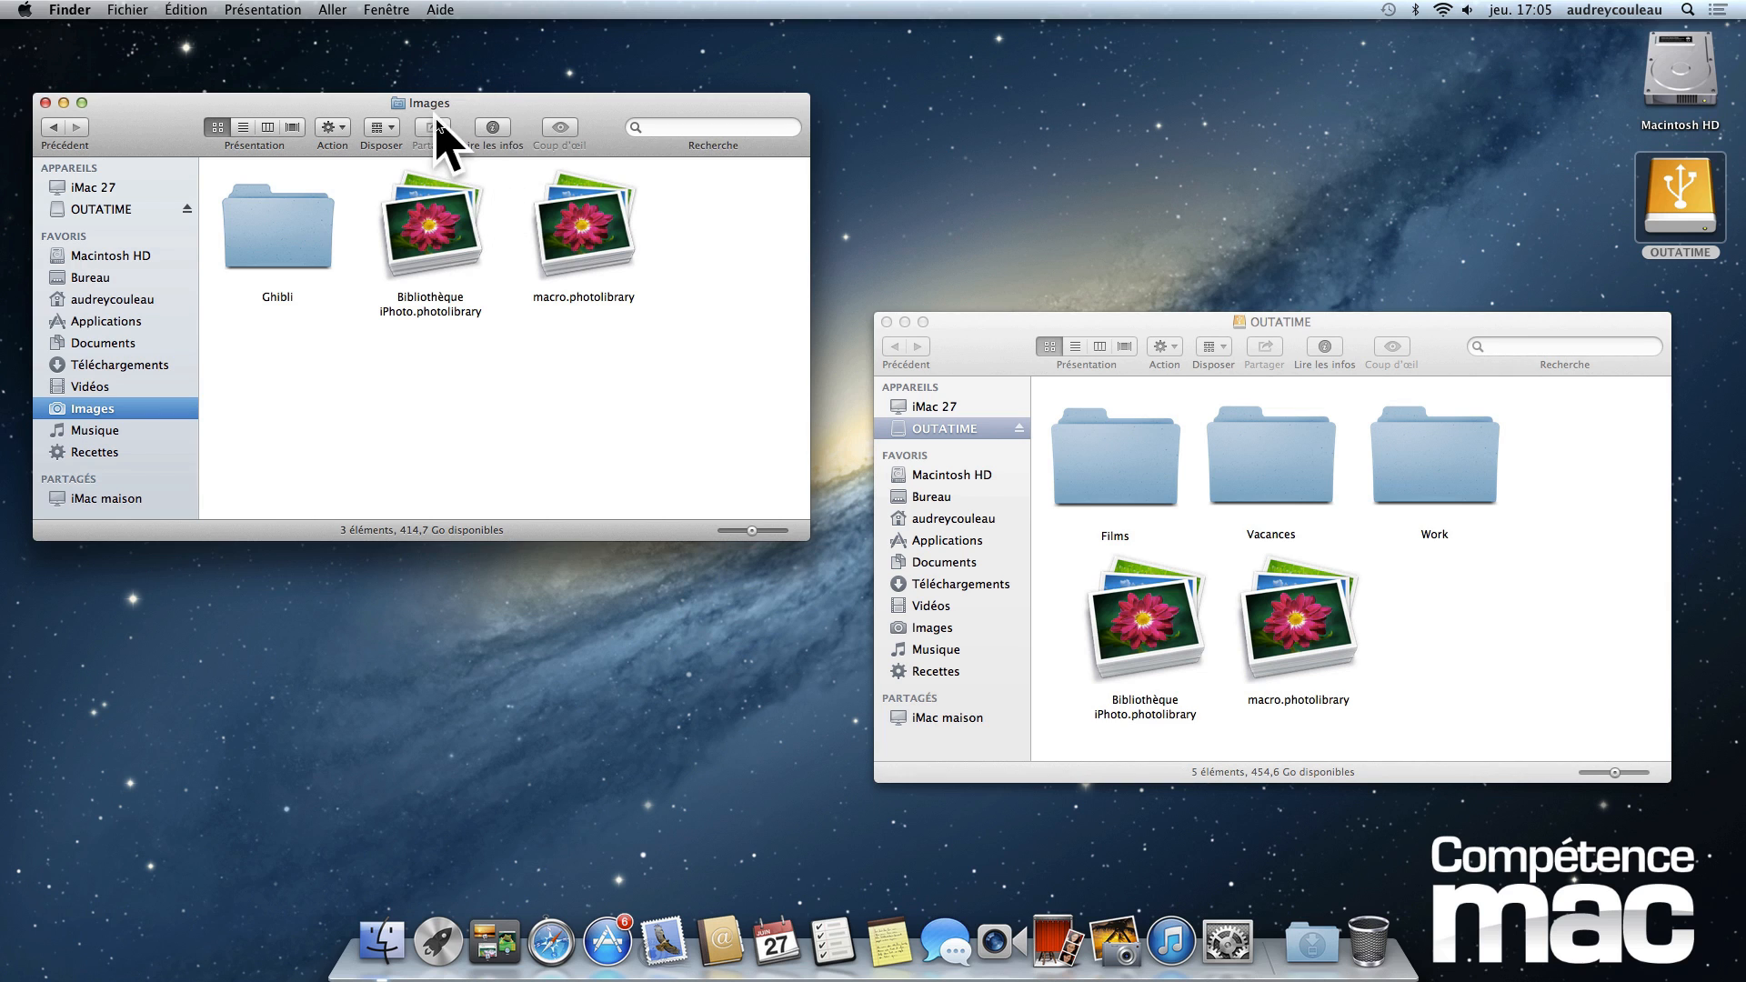
{"action": "left_click", "coordinate": [1425, 588]}
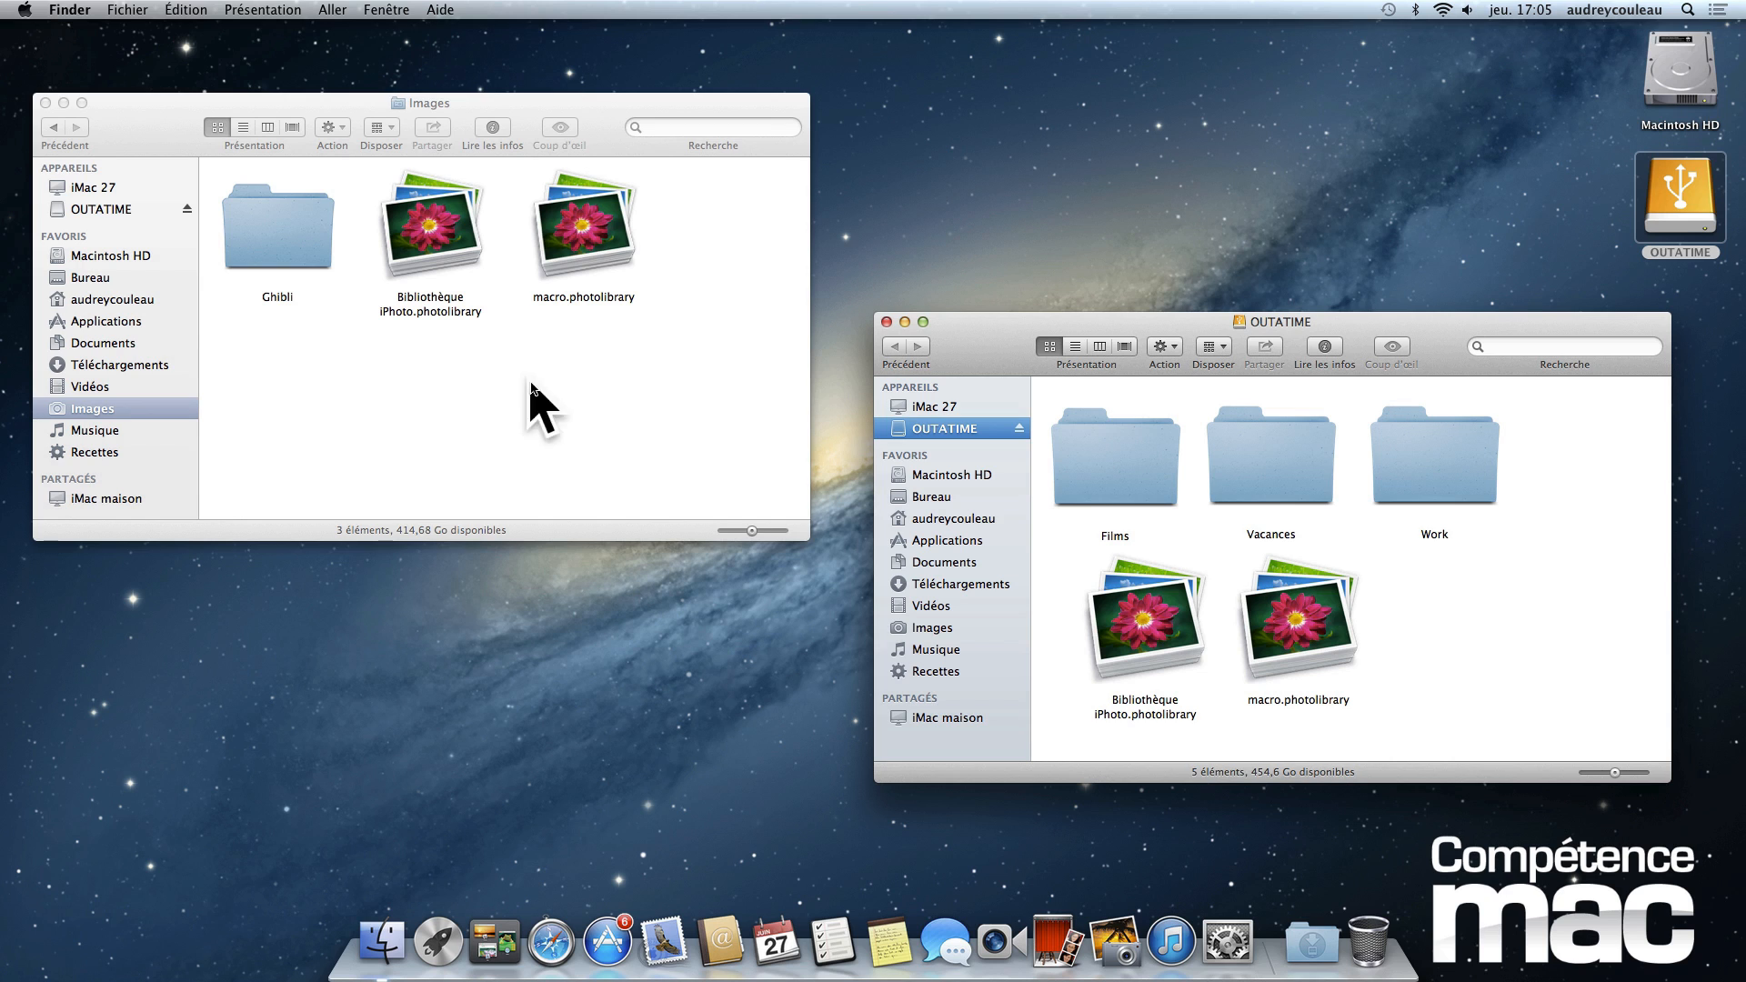
- Move both original photo libraries from the Images folder to the trash and empty it permanently
{"action": "left_click_drag", "start_coordinate": [425, 386], "coordinate": [599, 235]}
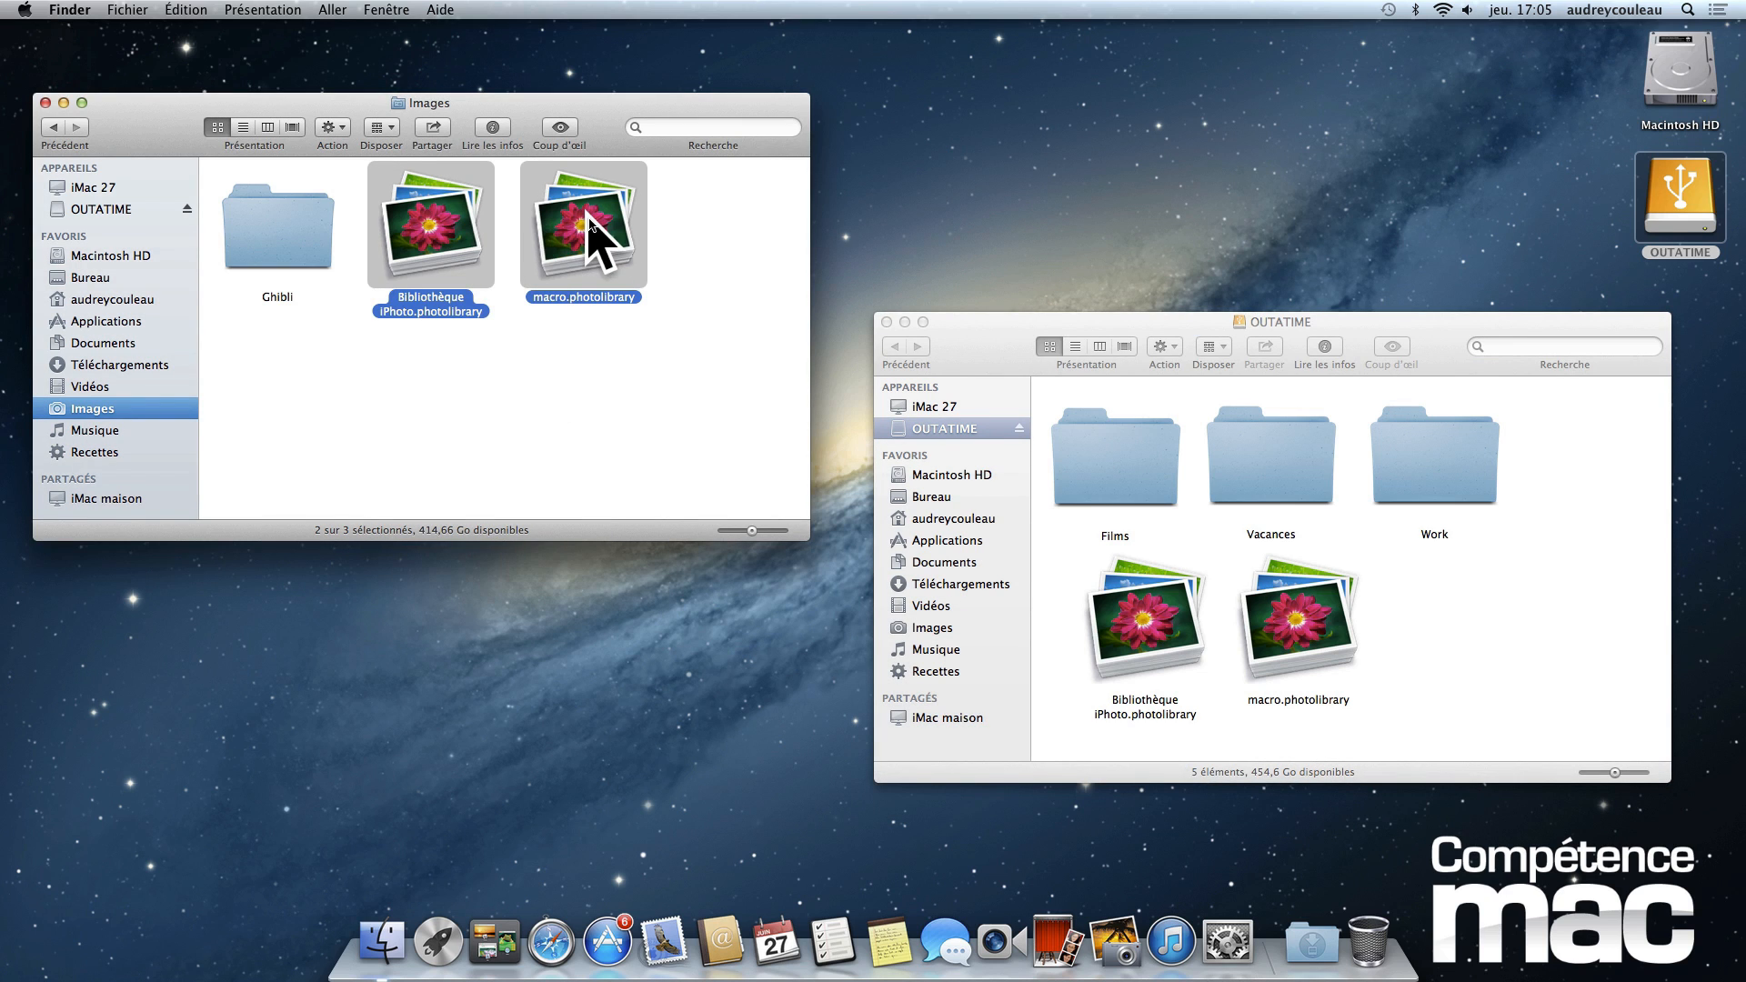
{"action": "left_click_drag", "start_coordinate": [569, 222], "coordinate": [1369, 941]}
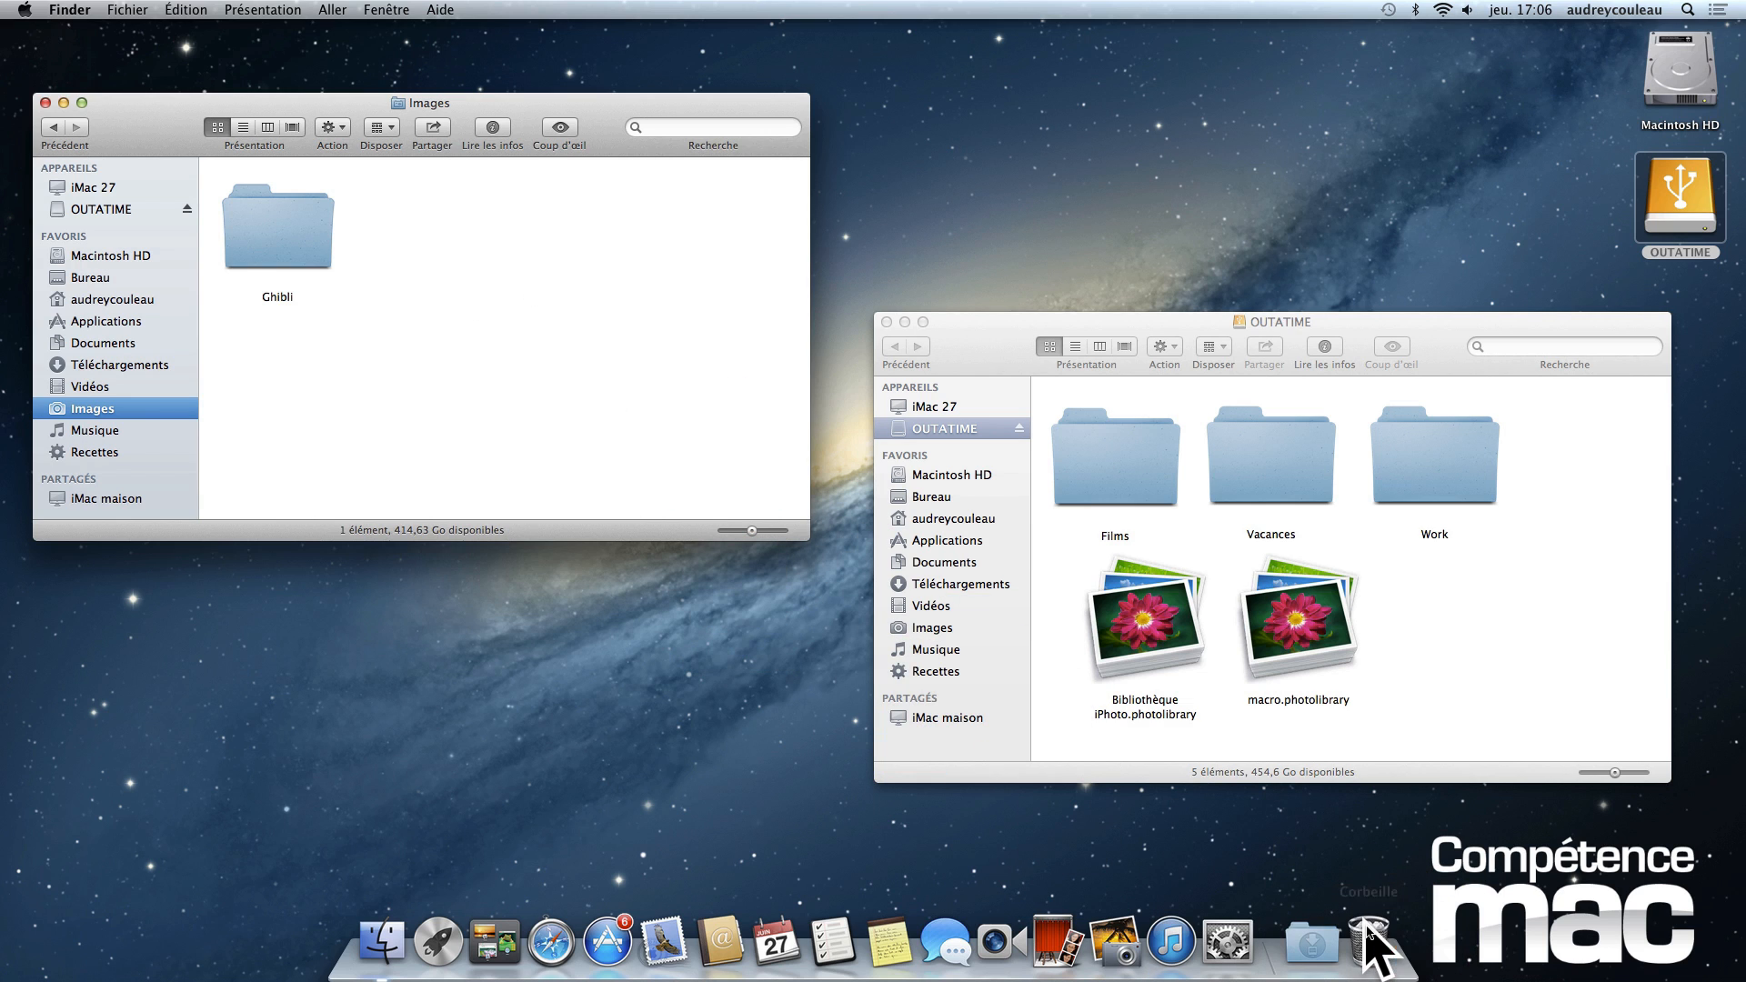
{"action": "right_click", "coordinate": [1365, 941]}
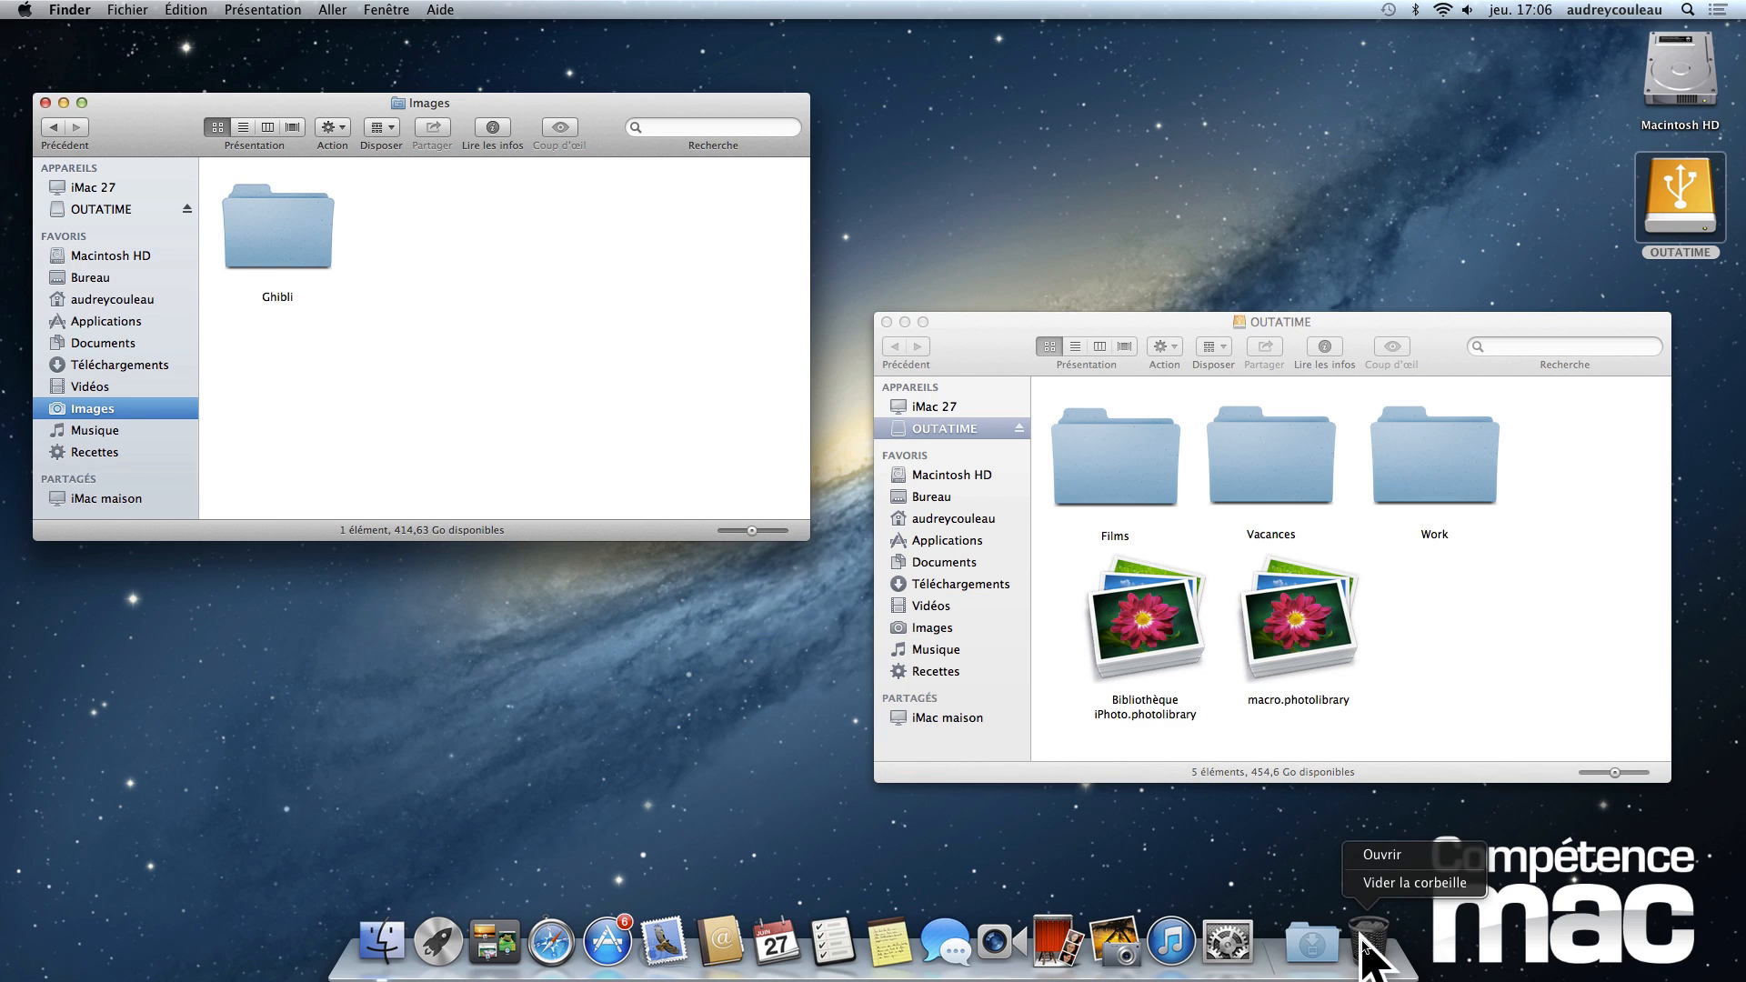
{"action": "left_click", "coordinate": [1389, 884]}
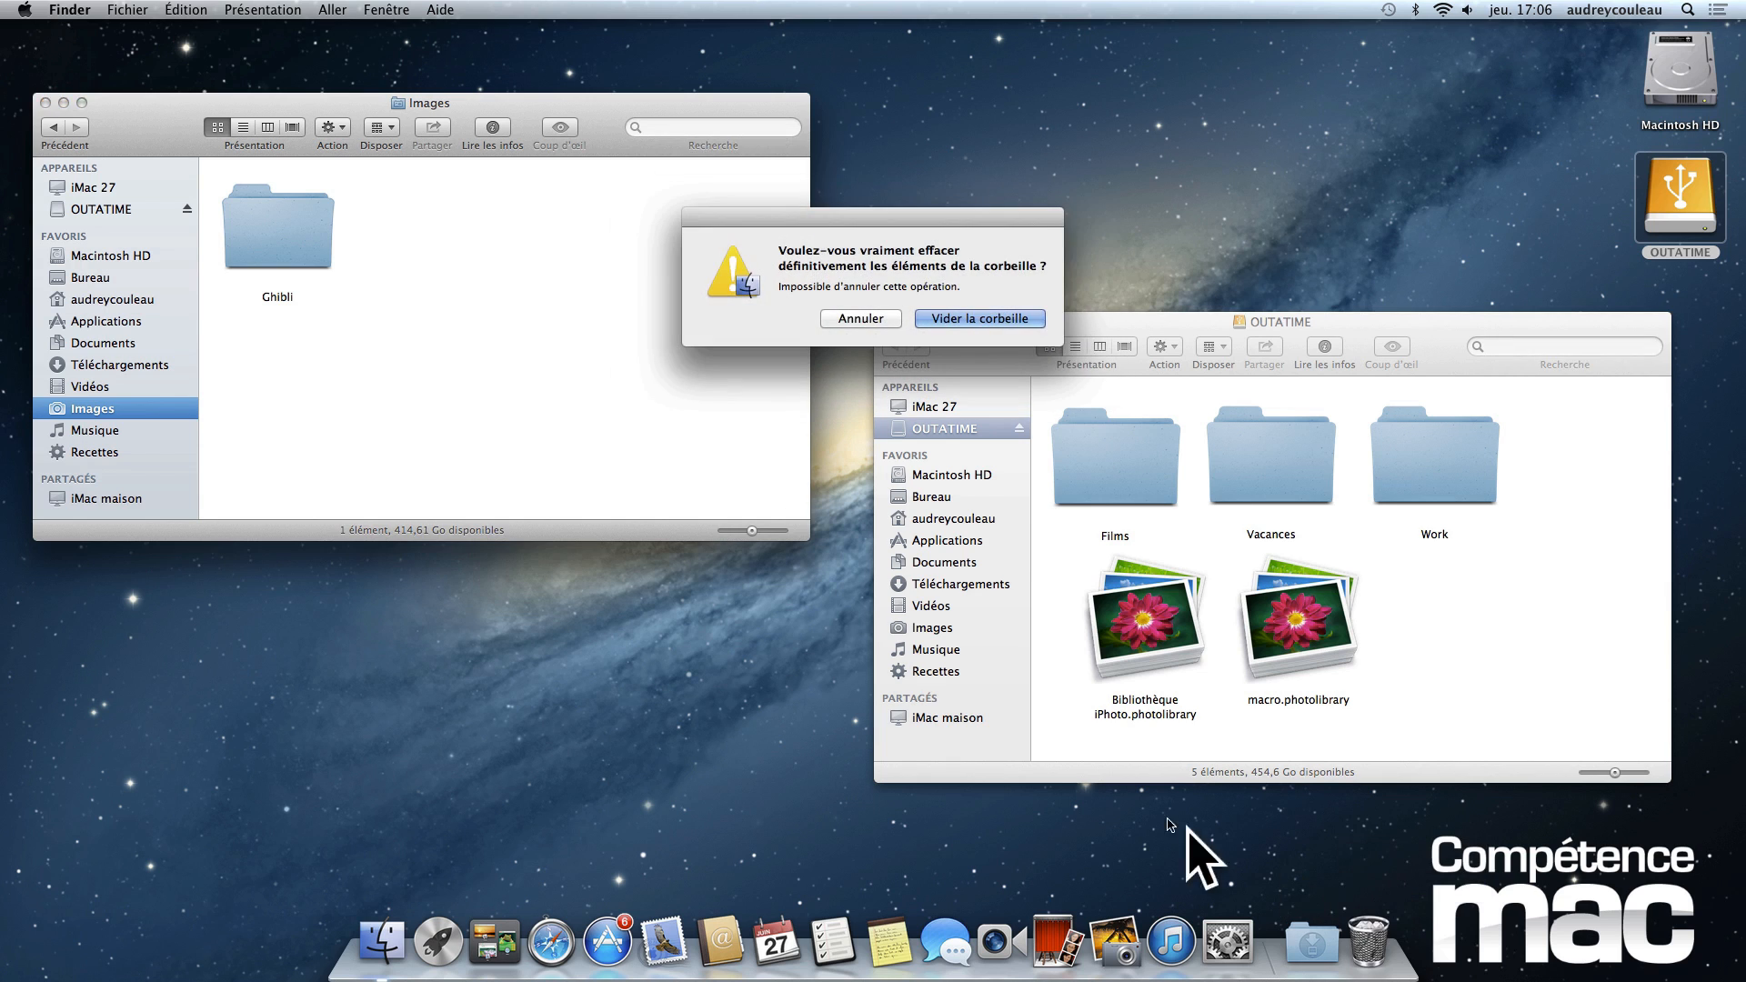
{"action": "left_click", "coordinate": [983, 325]}
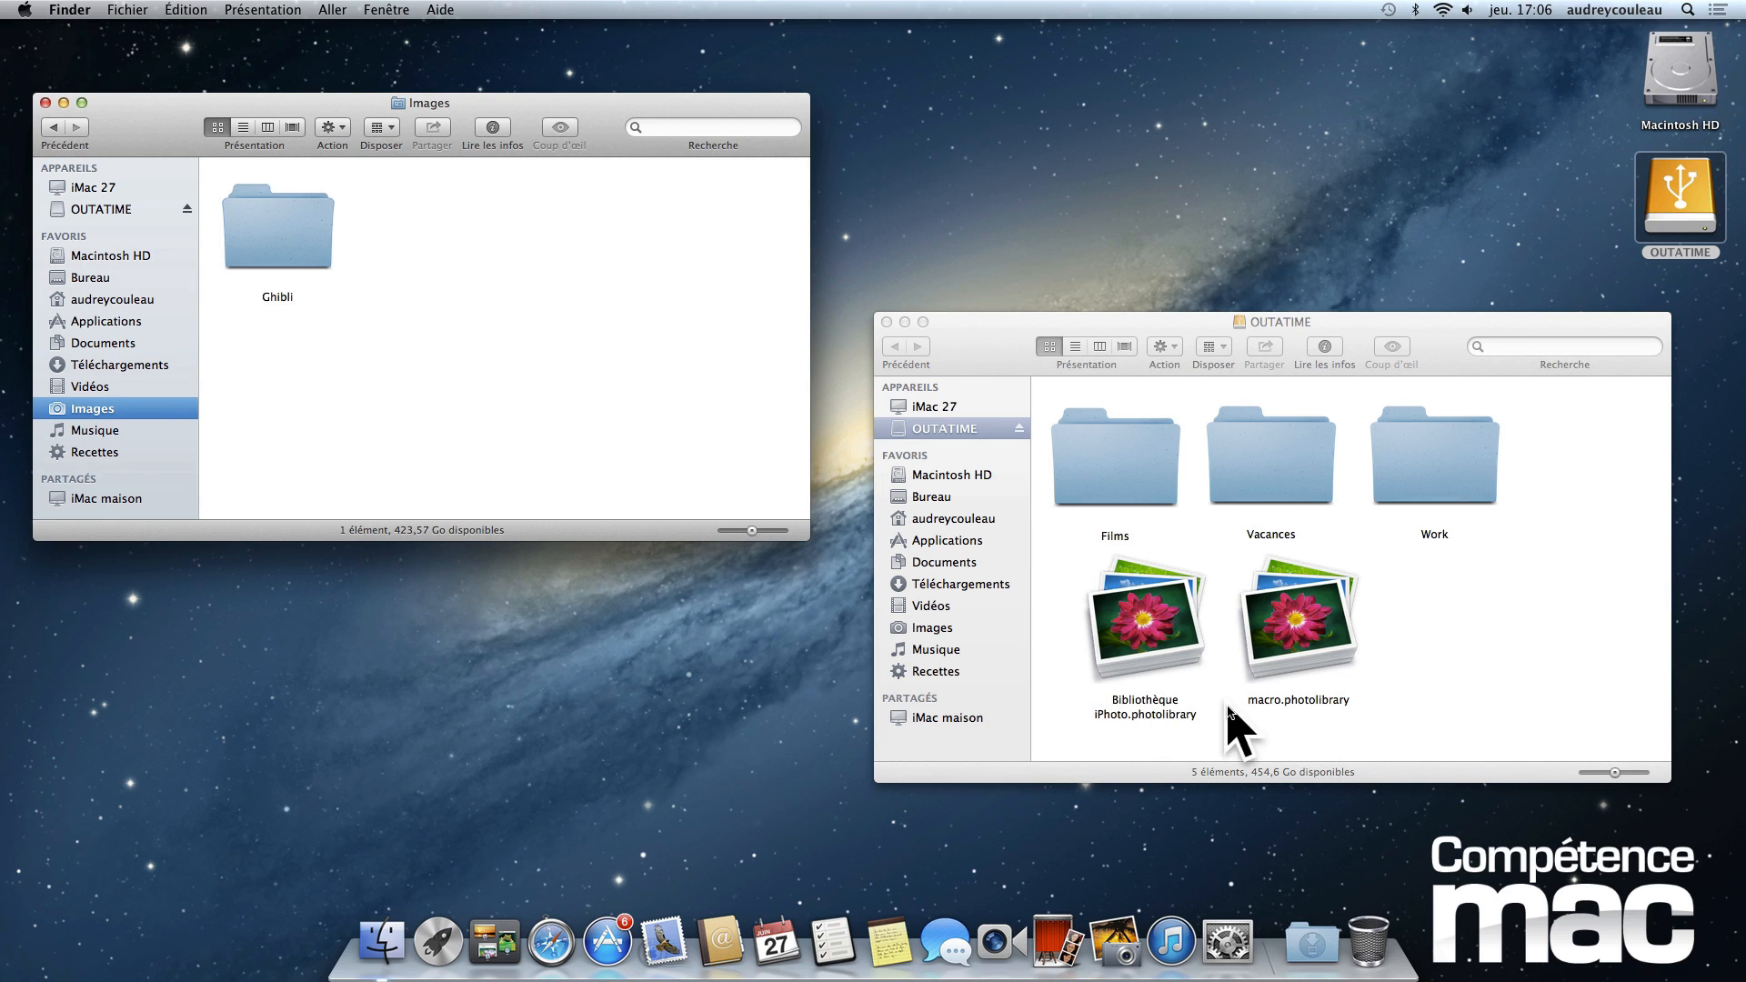
- Close the Images and OUTATIME Finder windows
{"action": "left_click", "coordinate": [1474, 638]}
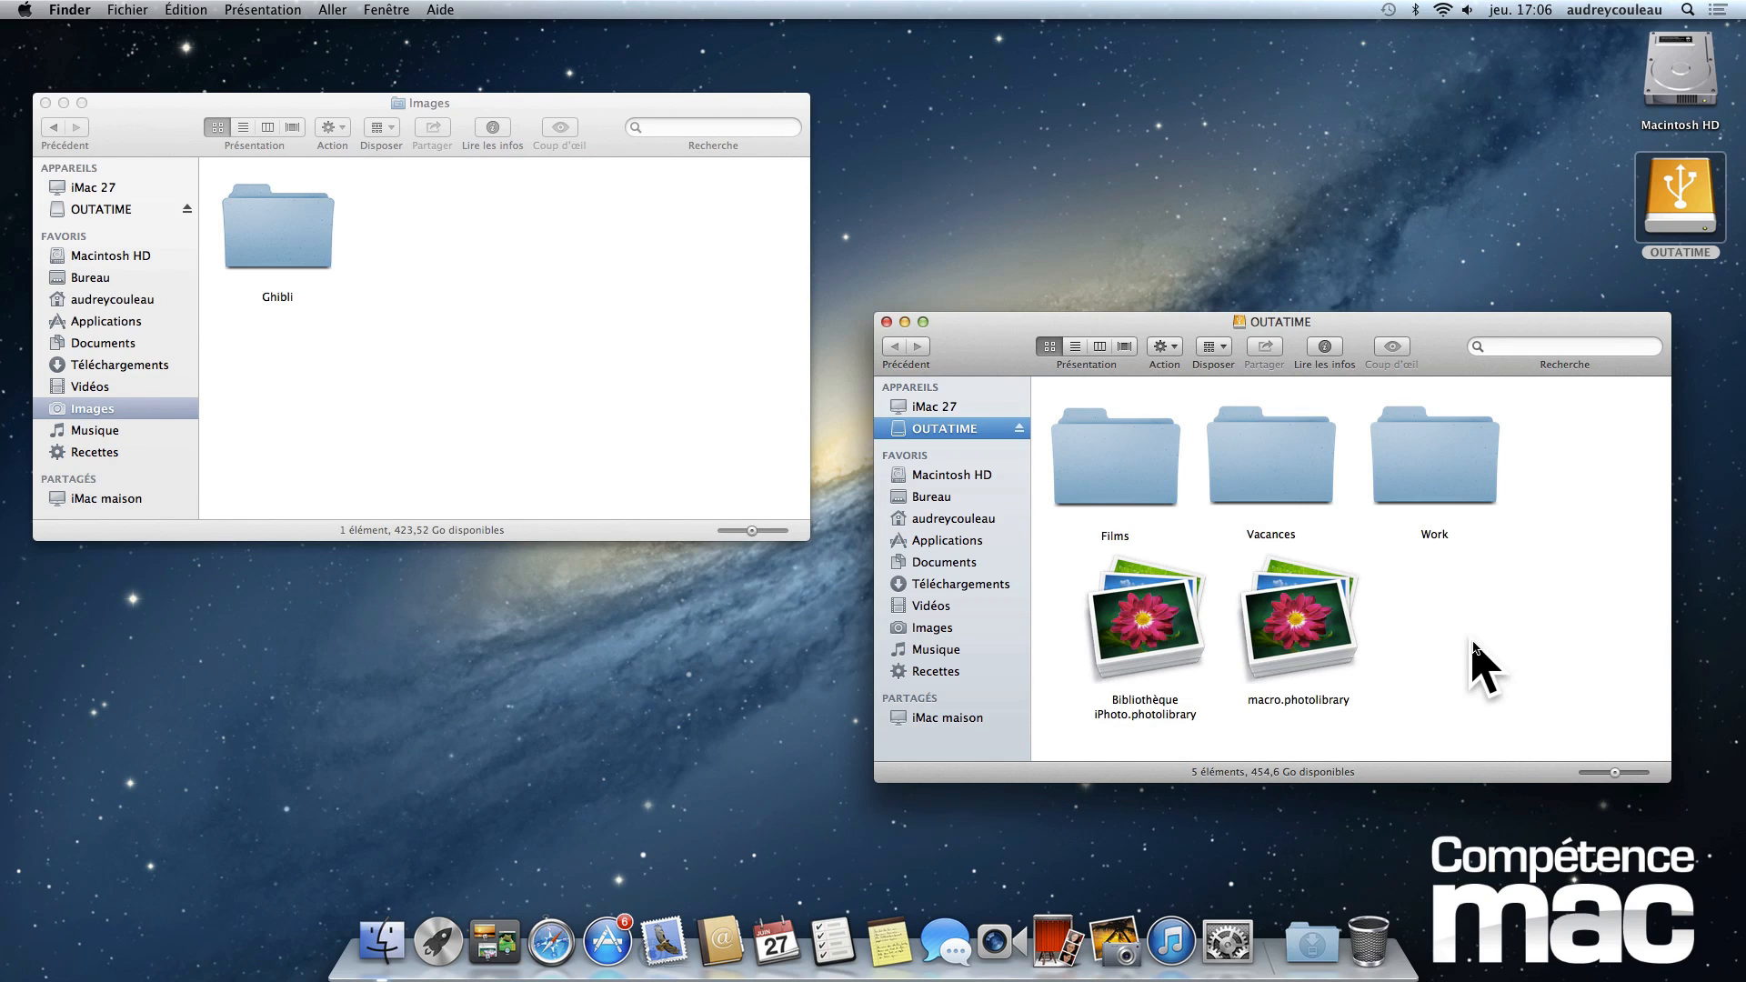
{"action": "left_click", "coordinate": [568, 398]}
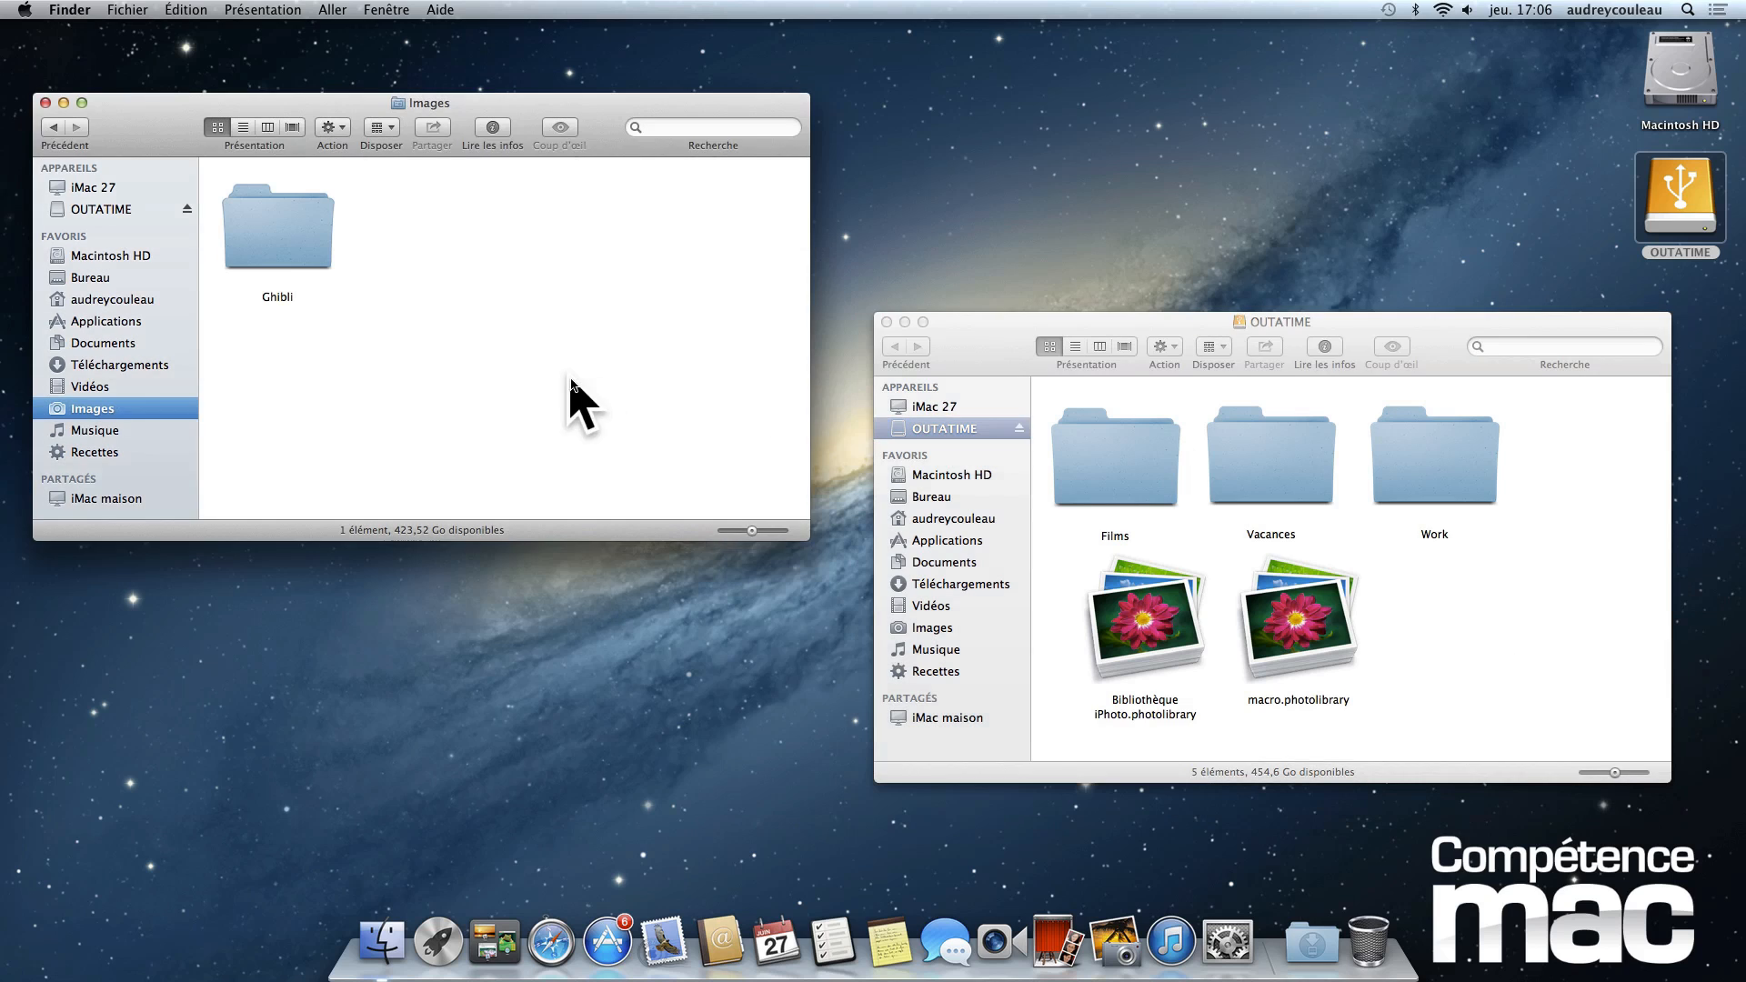
{"action": "left_click", "coordinate": [46, 102]}
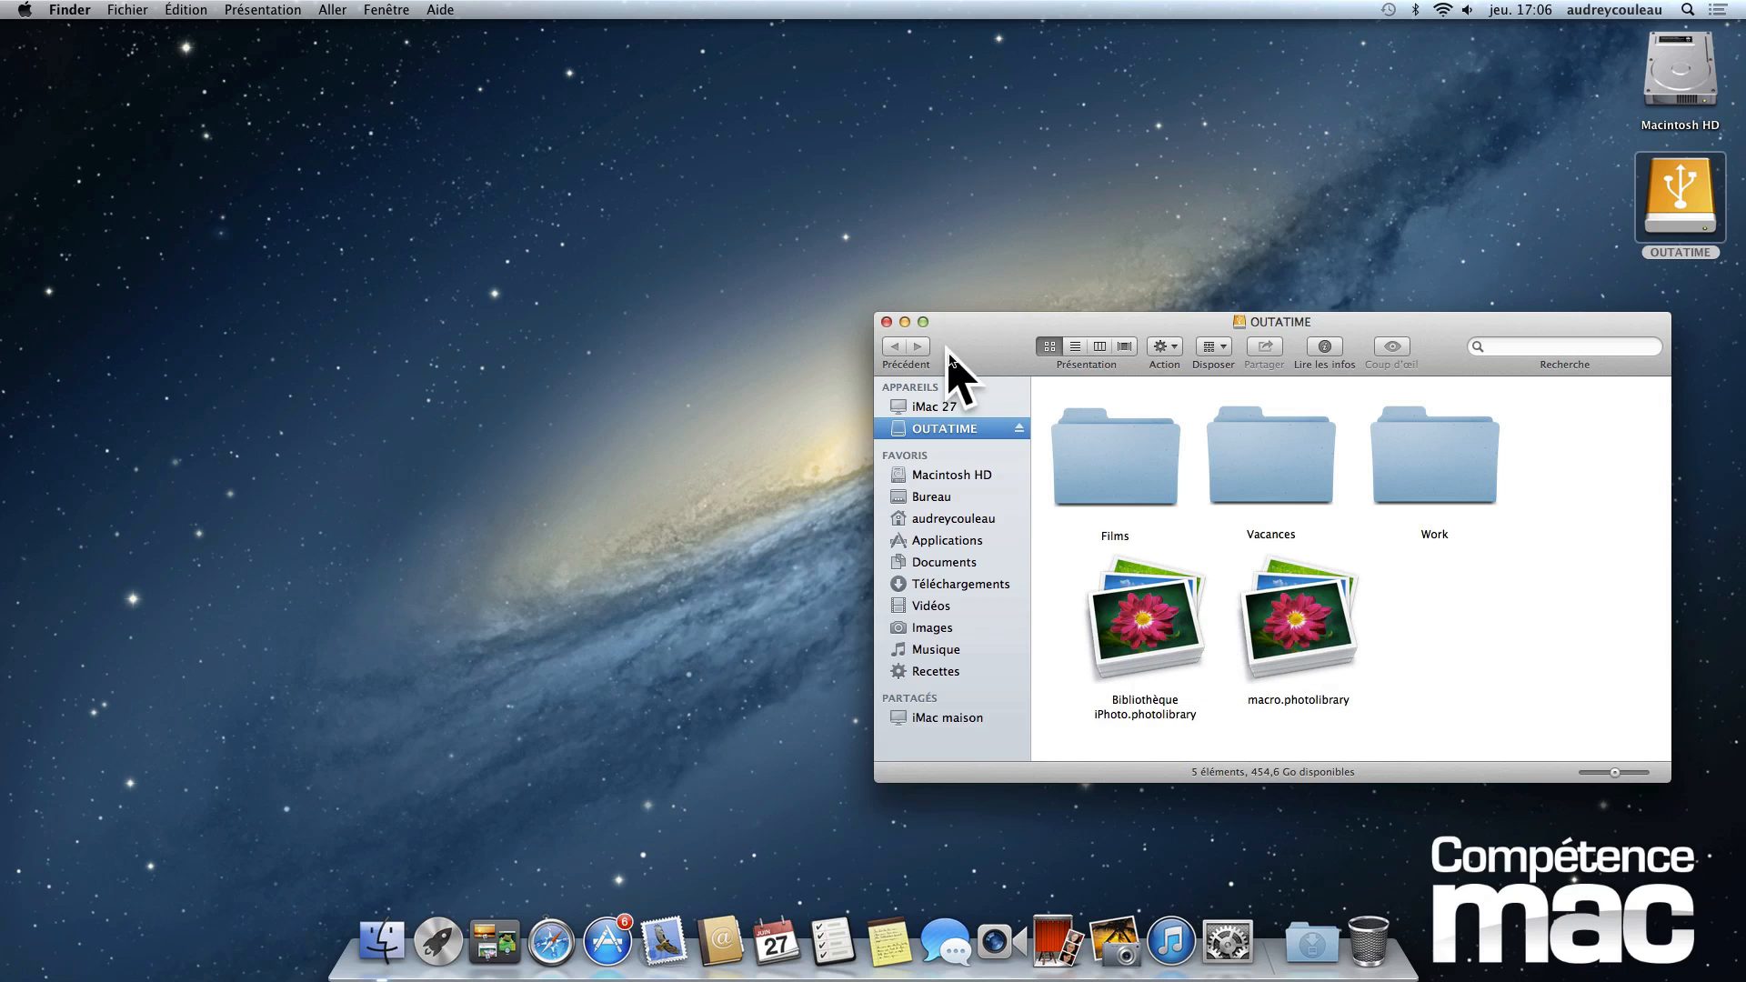
{"action": "left_click", "coordinate": [887, 322]}
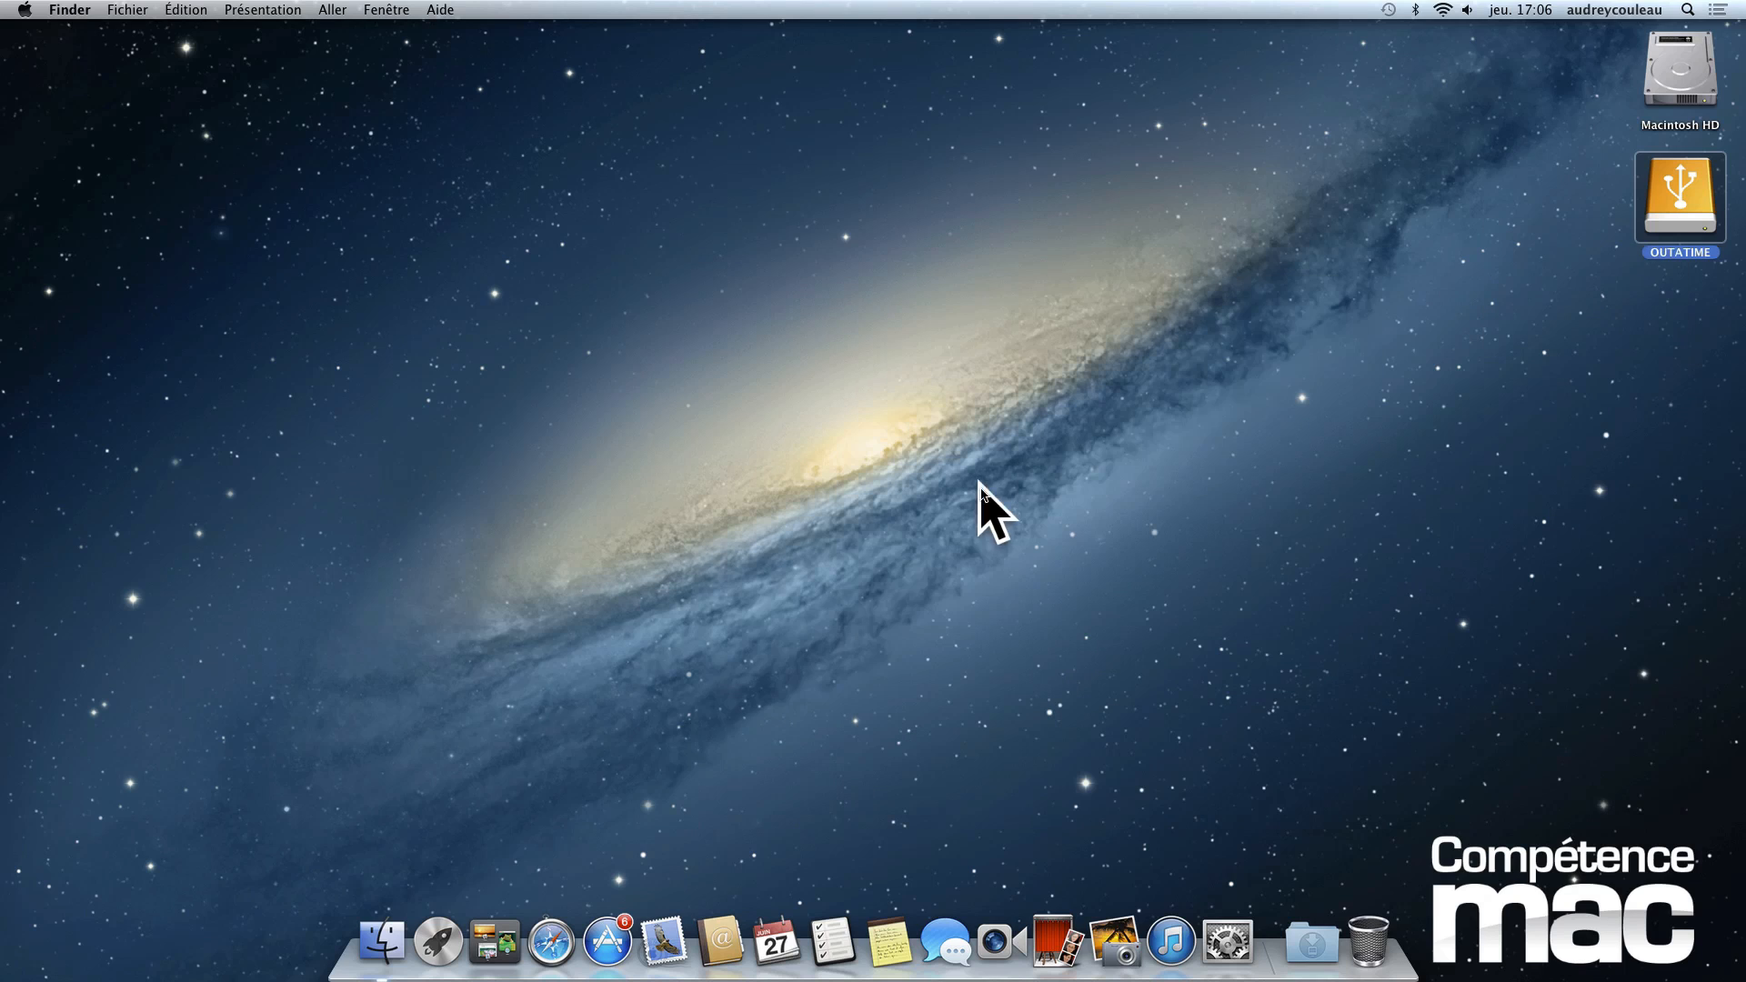
- Launch iPhoto and choose macro.photolibrary on the OUTATIME drive as the library to use
{"action": "left_click", "coordinate": [1118, 946]}
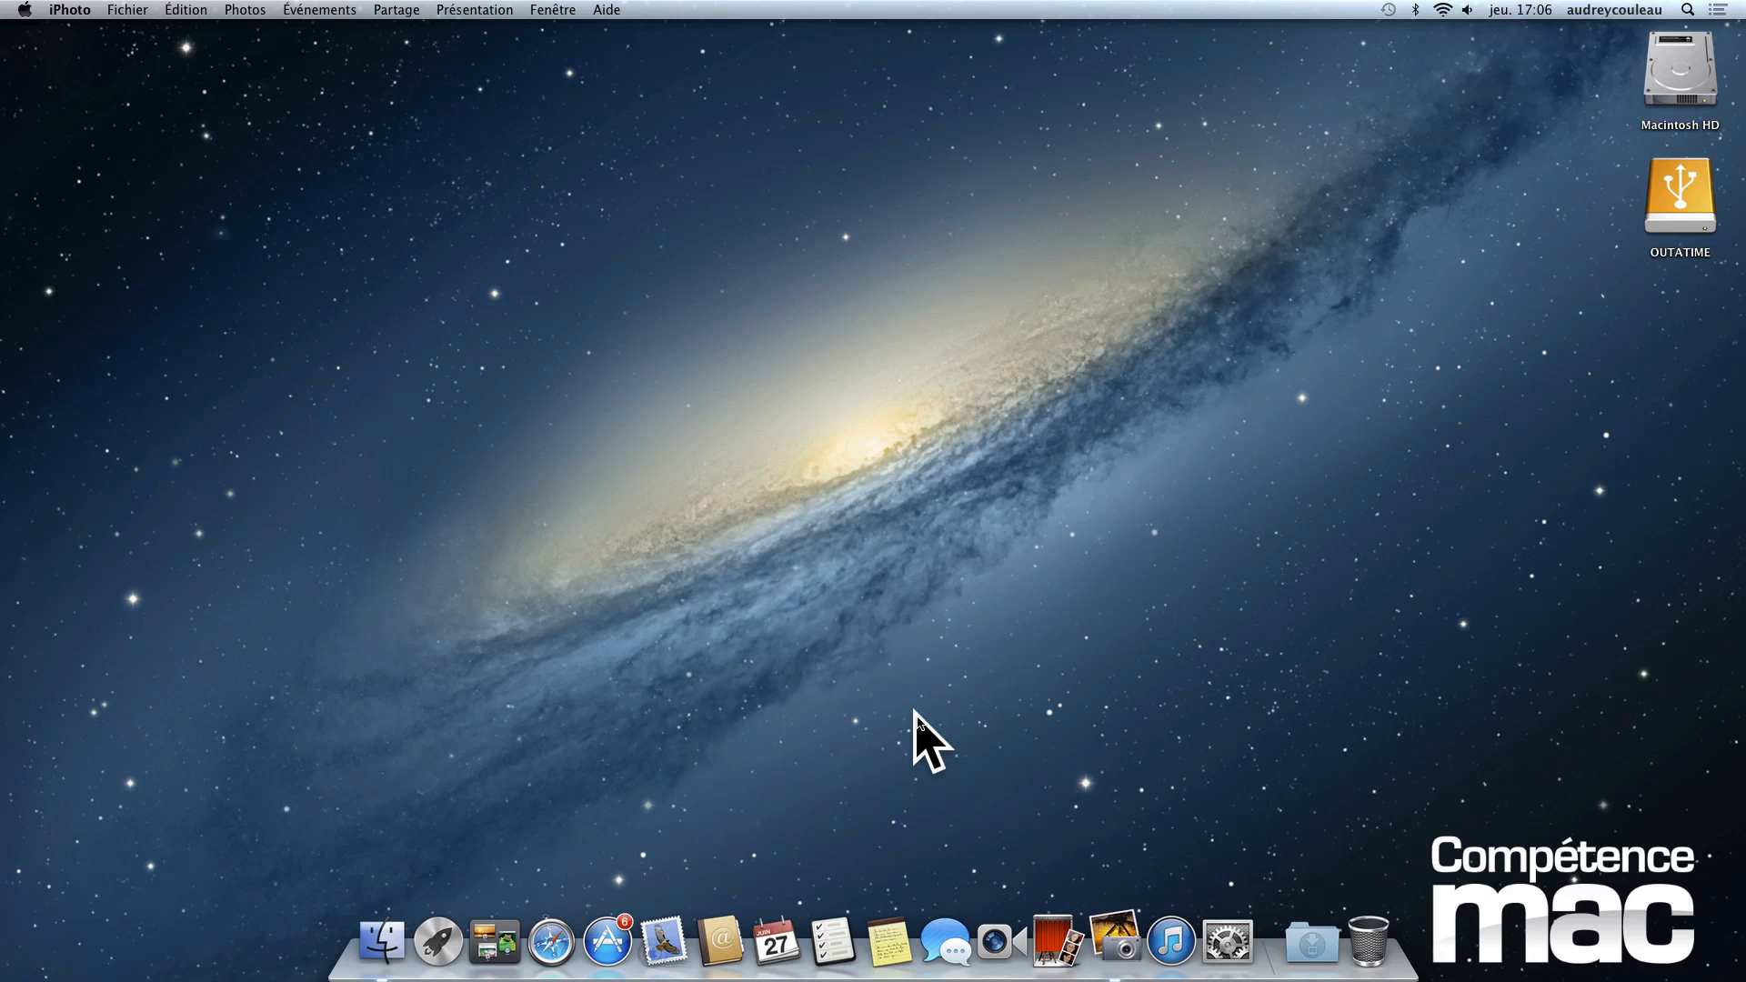
{"action": "left_click_drag", "start_coordinate": [636, 413], "coordinate": [795, 297]}
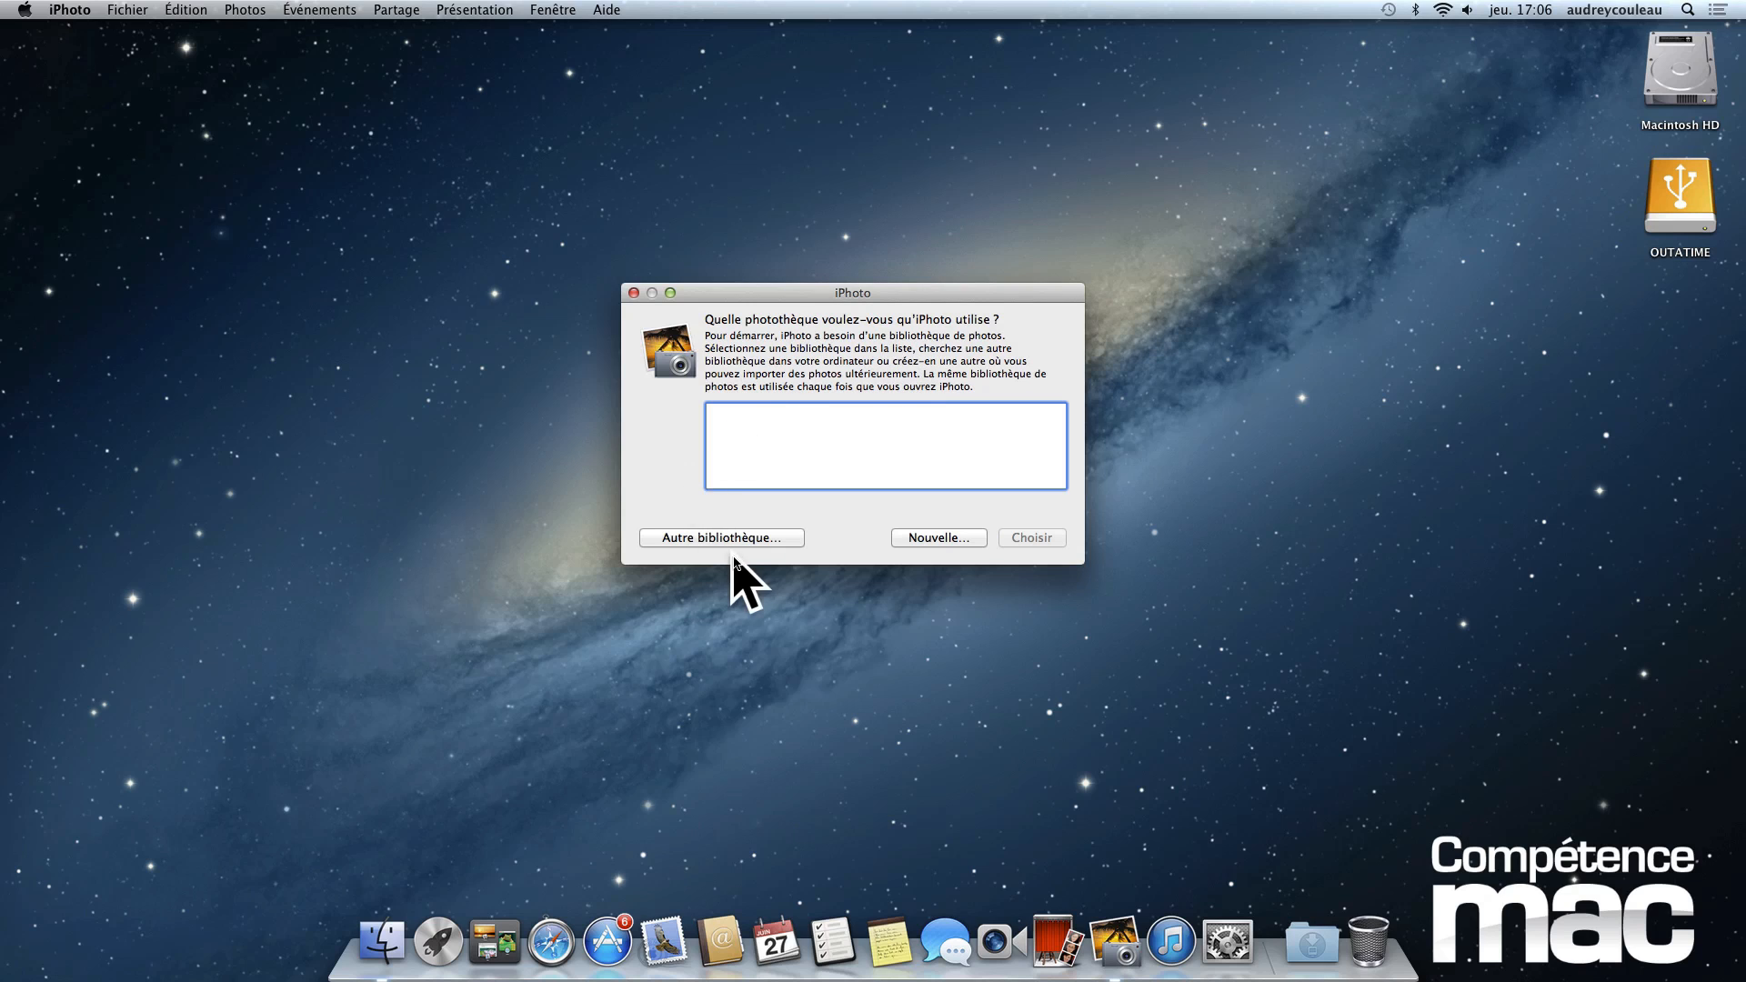
{"action": "left_click", "coordinate": [756, 537]}
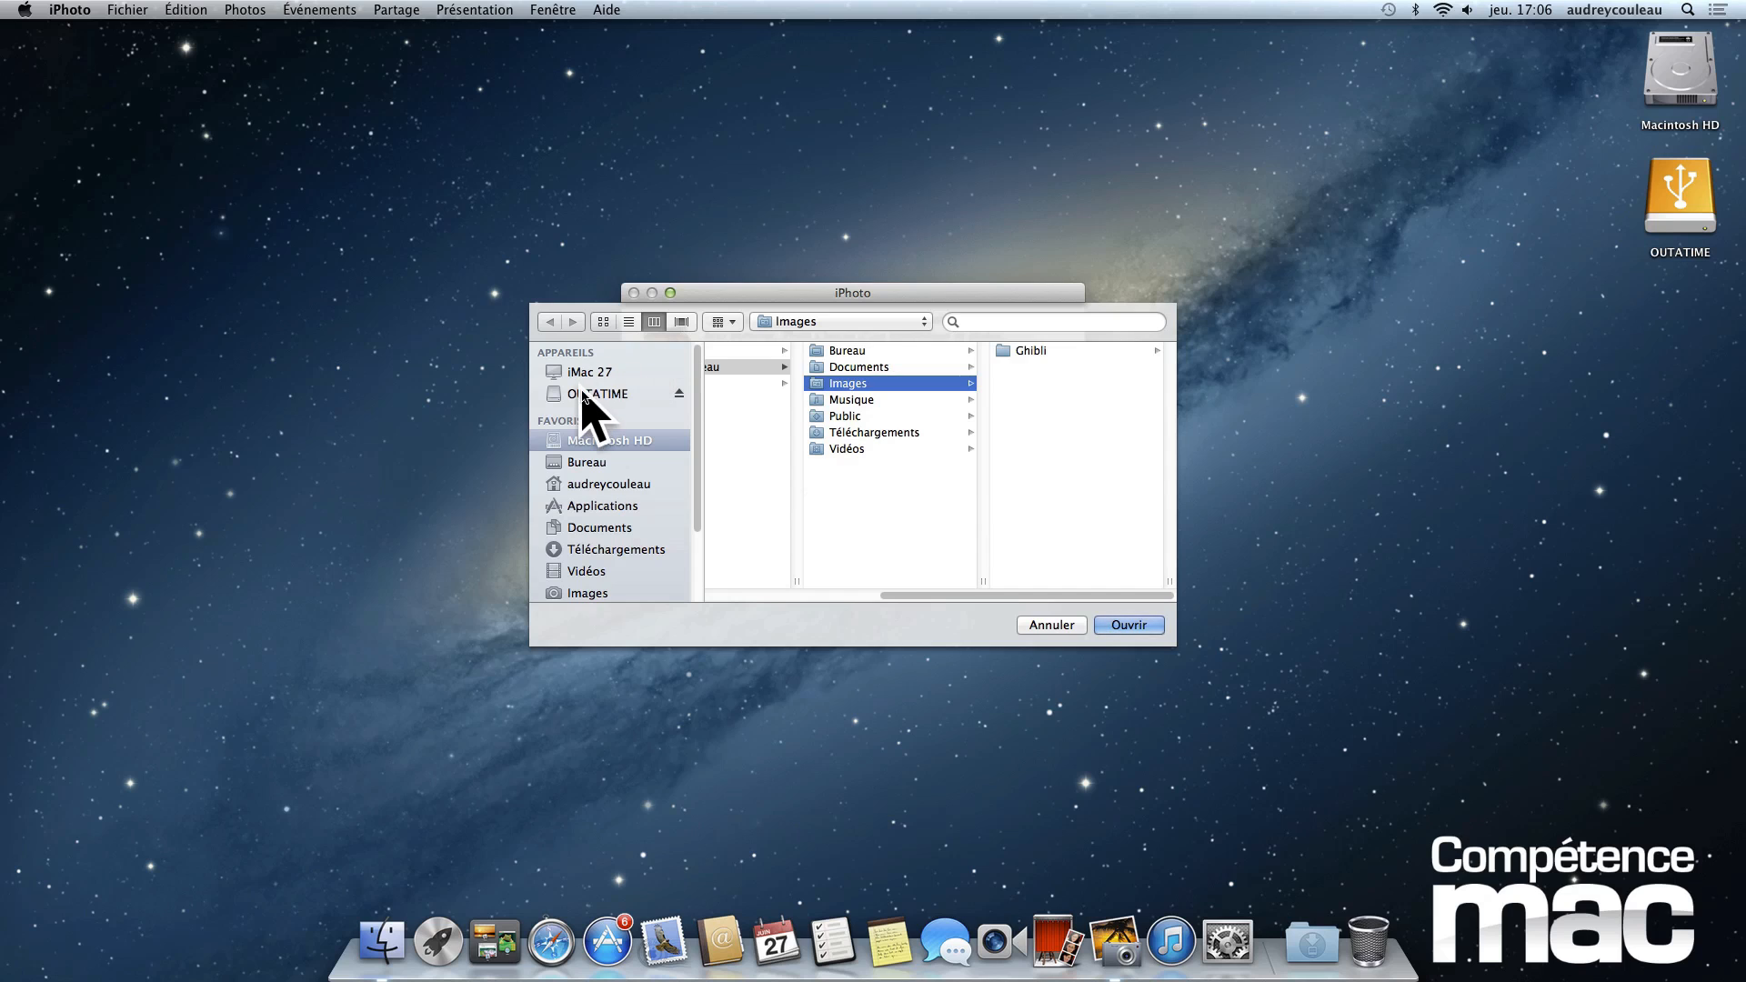
{"action": "left_click", "coordinate": [591, 394]}
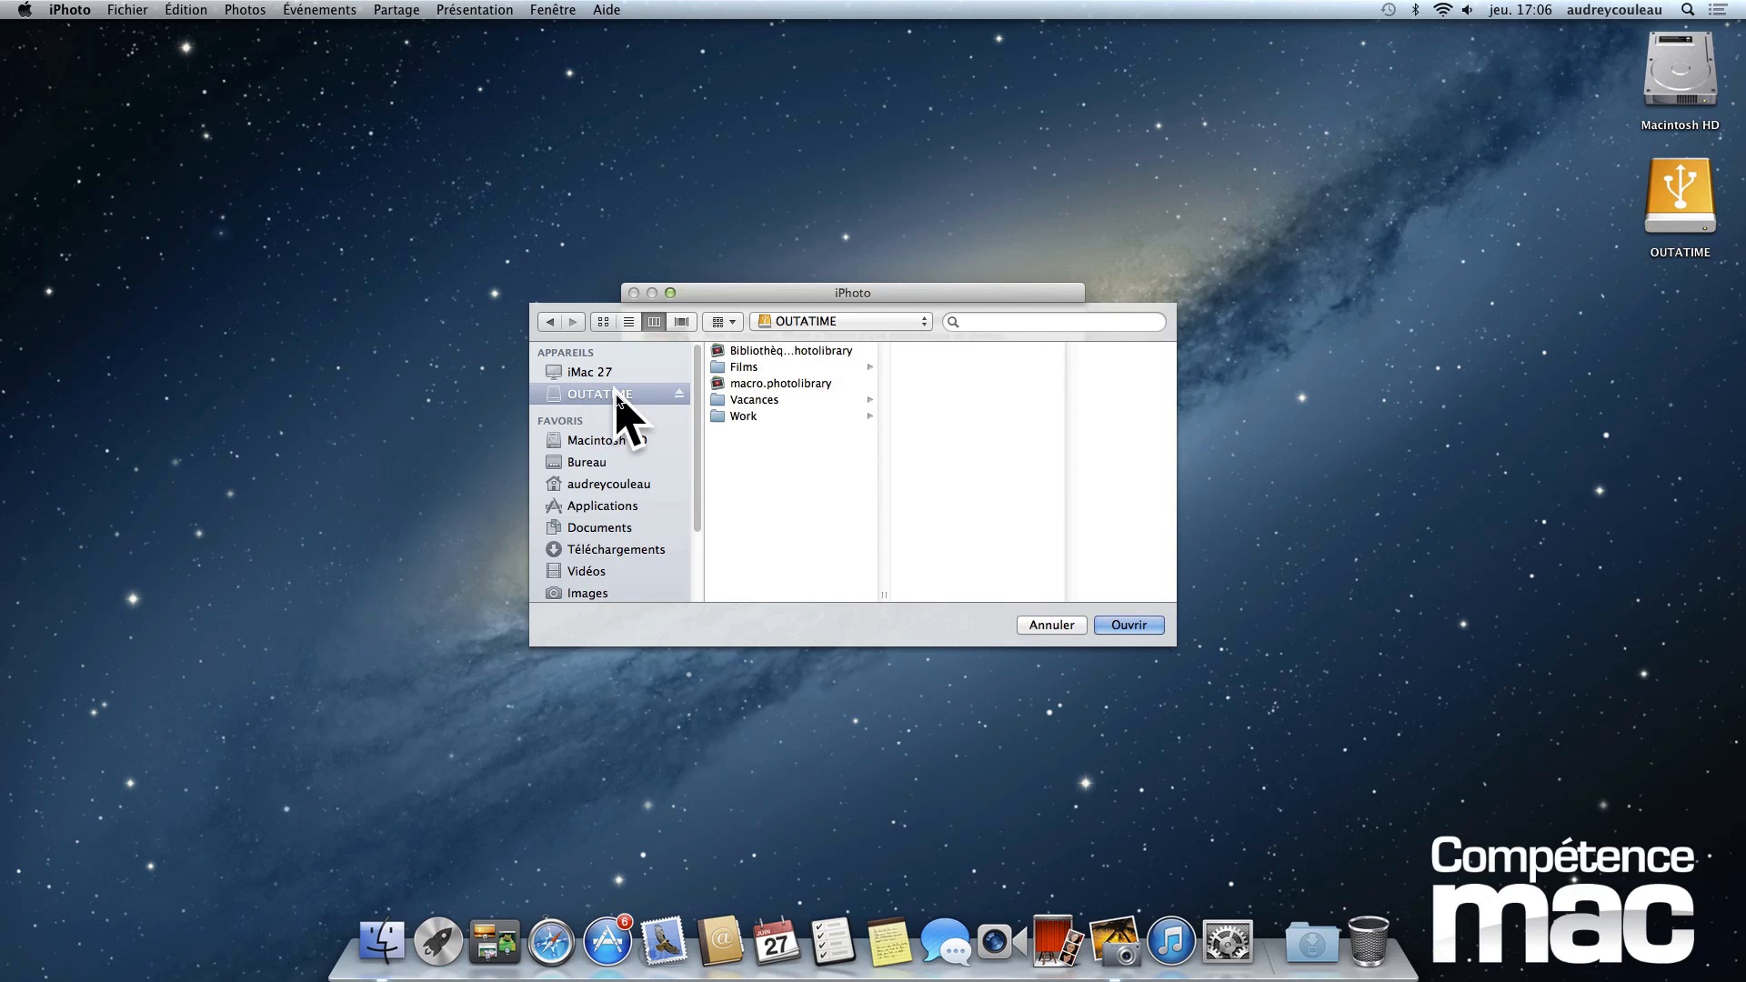
{"action": "left_click", "coordinate": [797, 386]}
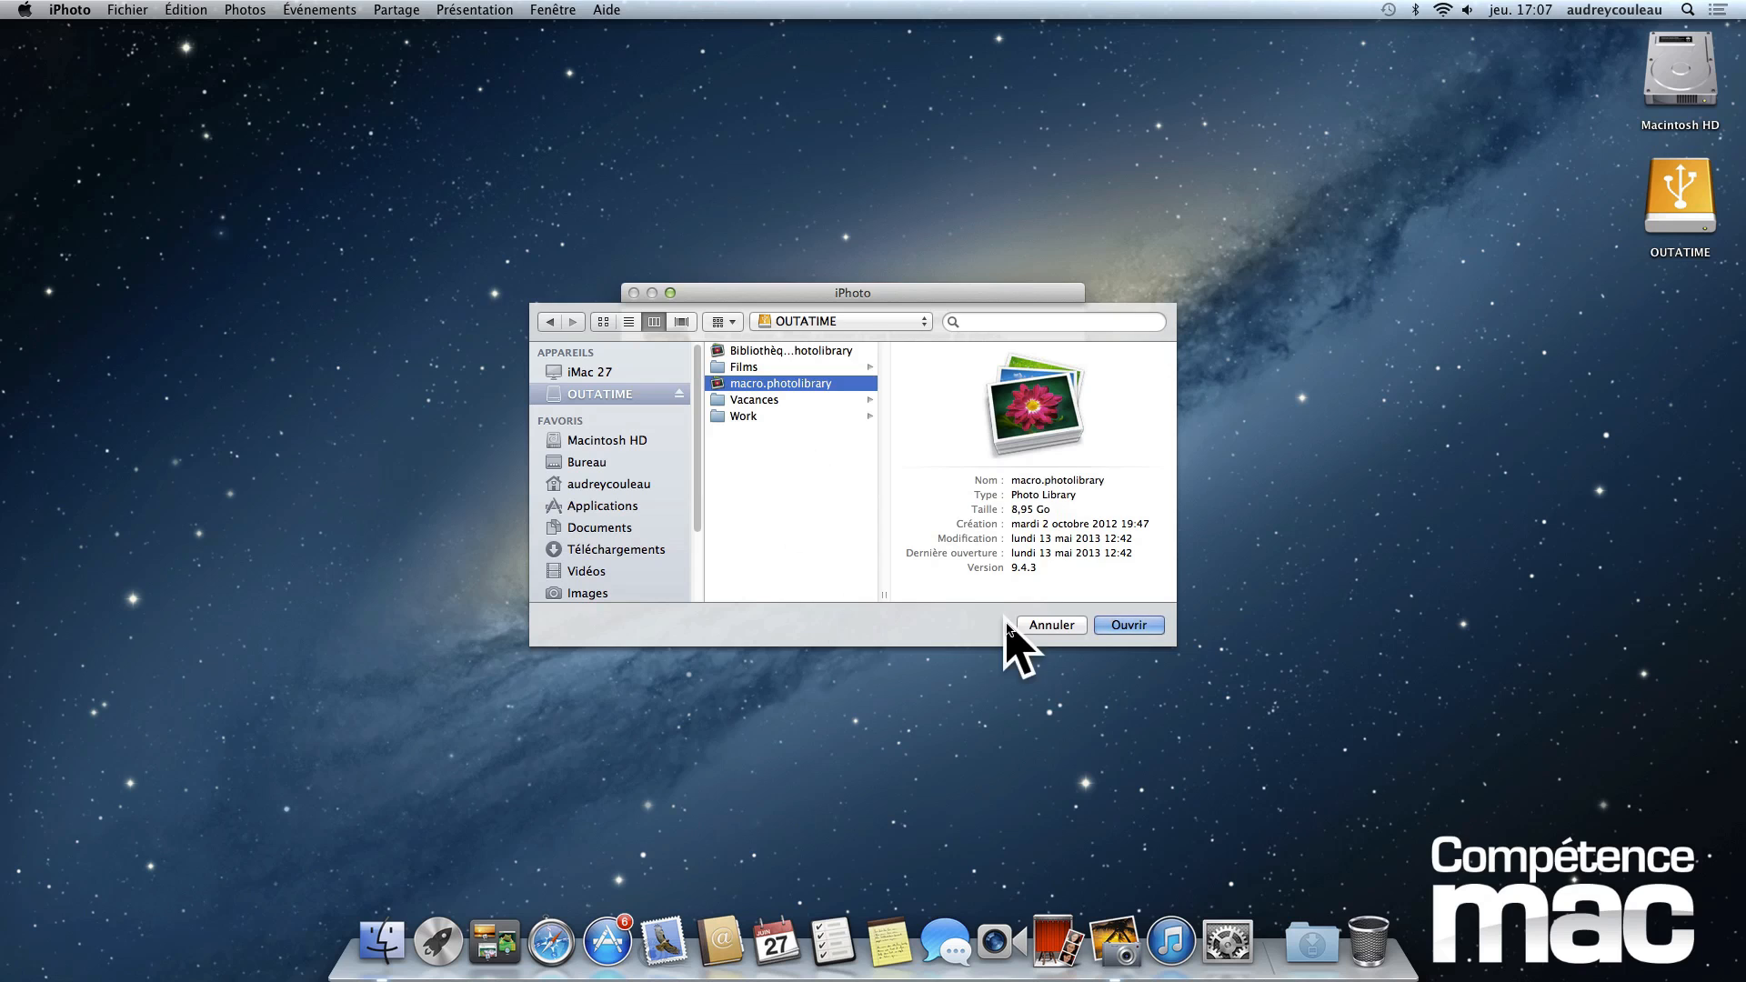
{"action": "left_click", "coordinate": [1114, 627]}
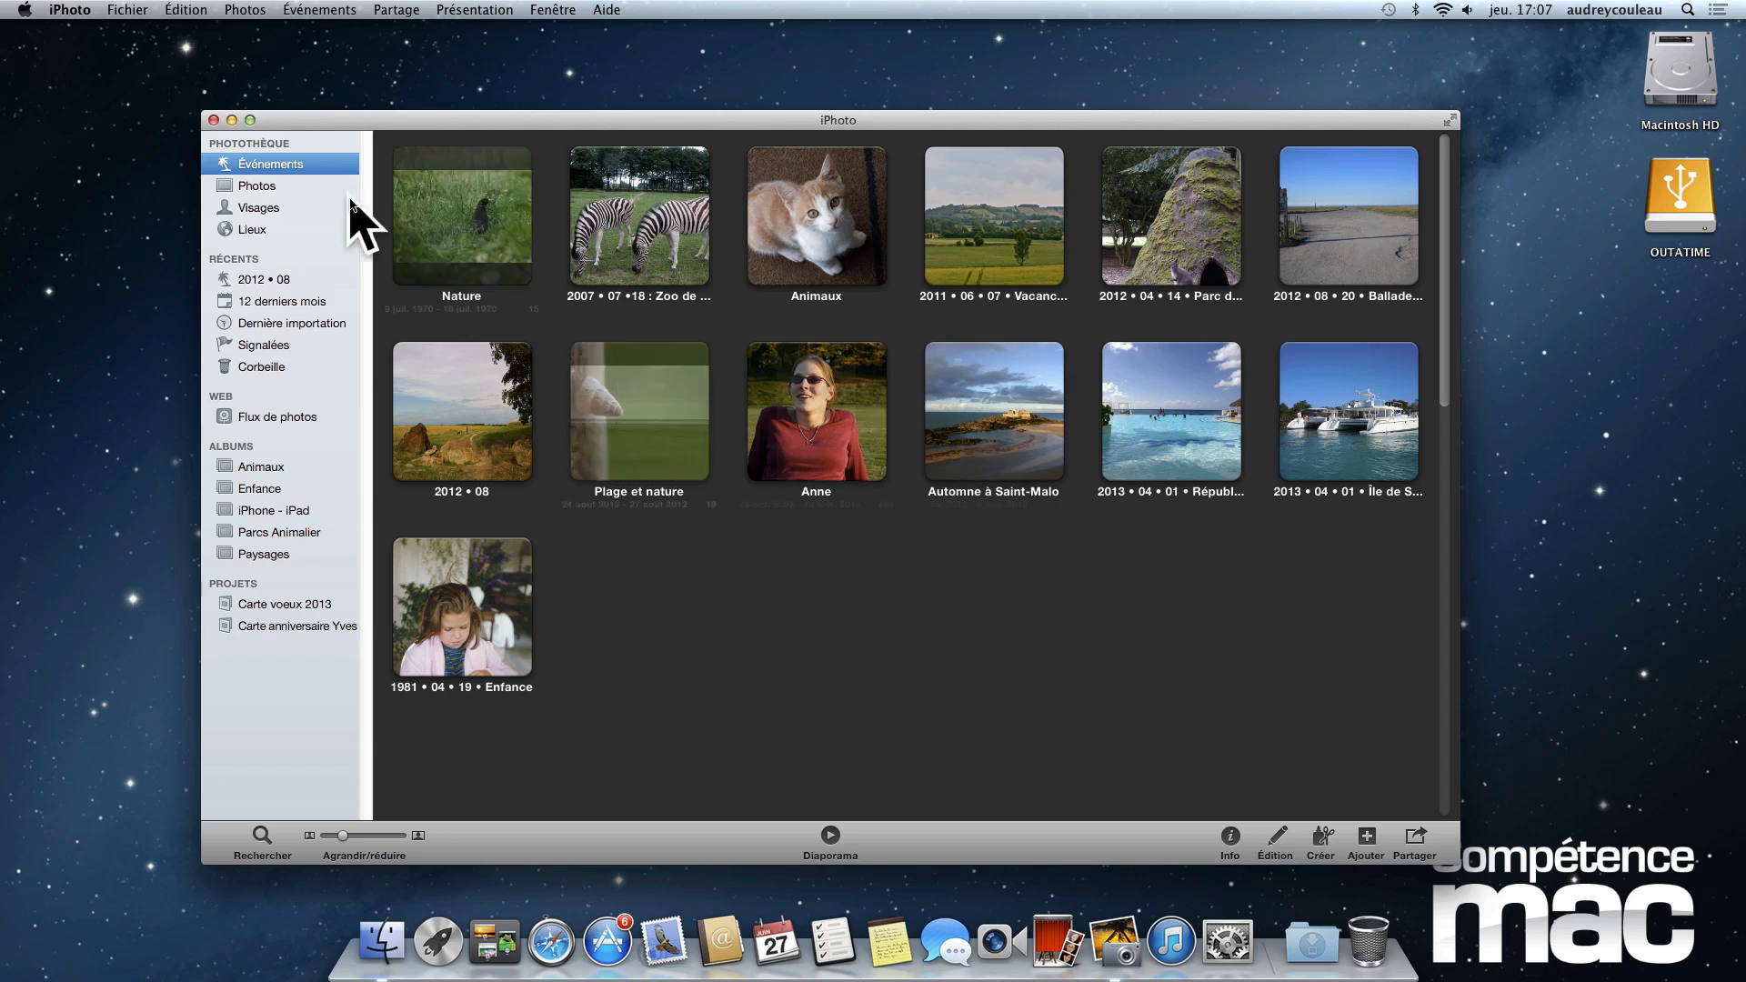
- Quit iPhoto and relaunch it to check which library it loads by default, and quit it again
{"action": "left_click", "coordinate": [116, 10]}
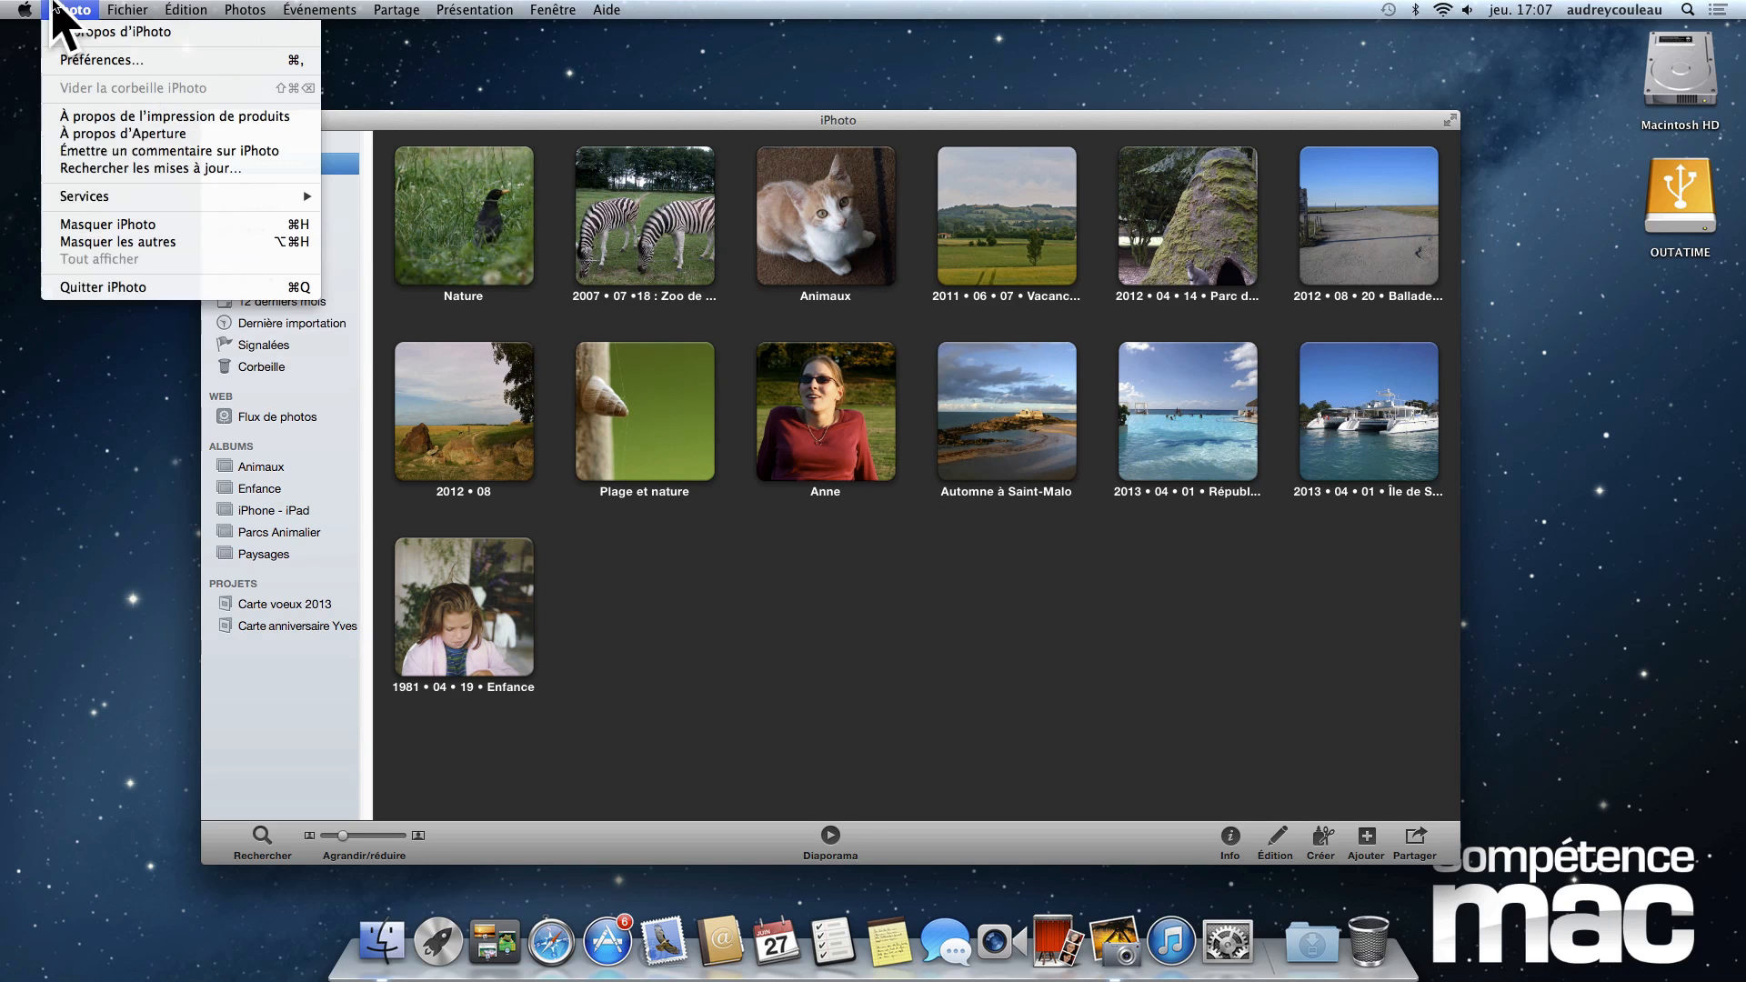
{"action": "left_click", "coordinate": [73, 287]}
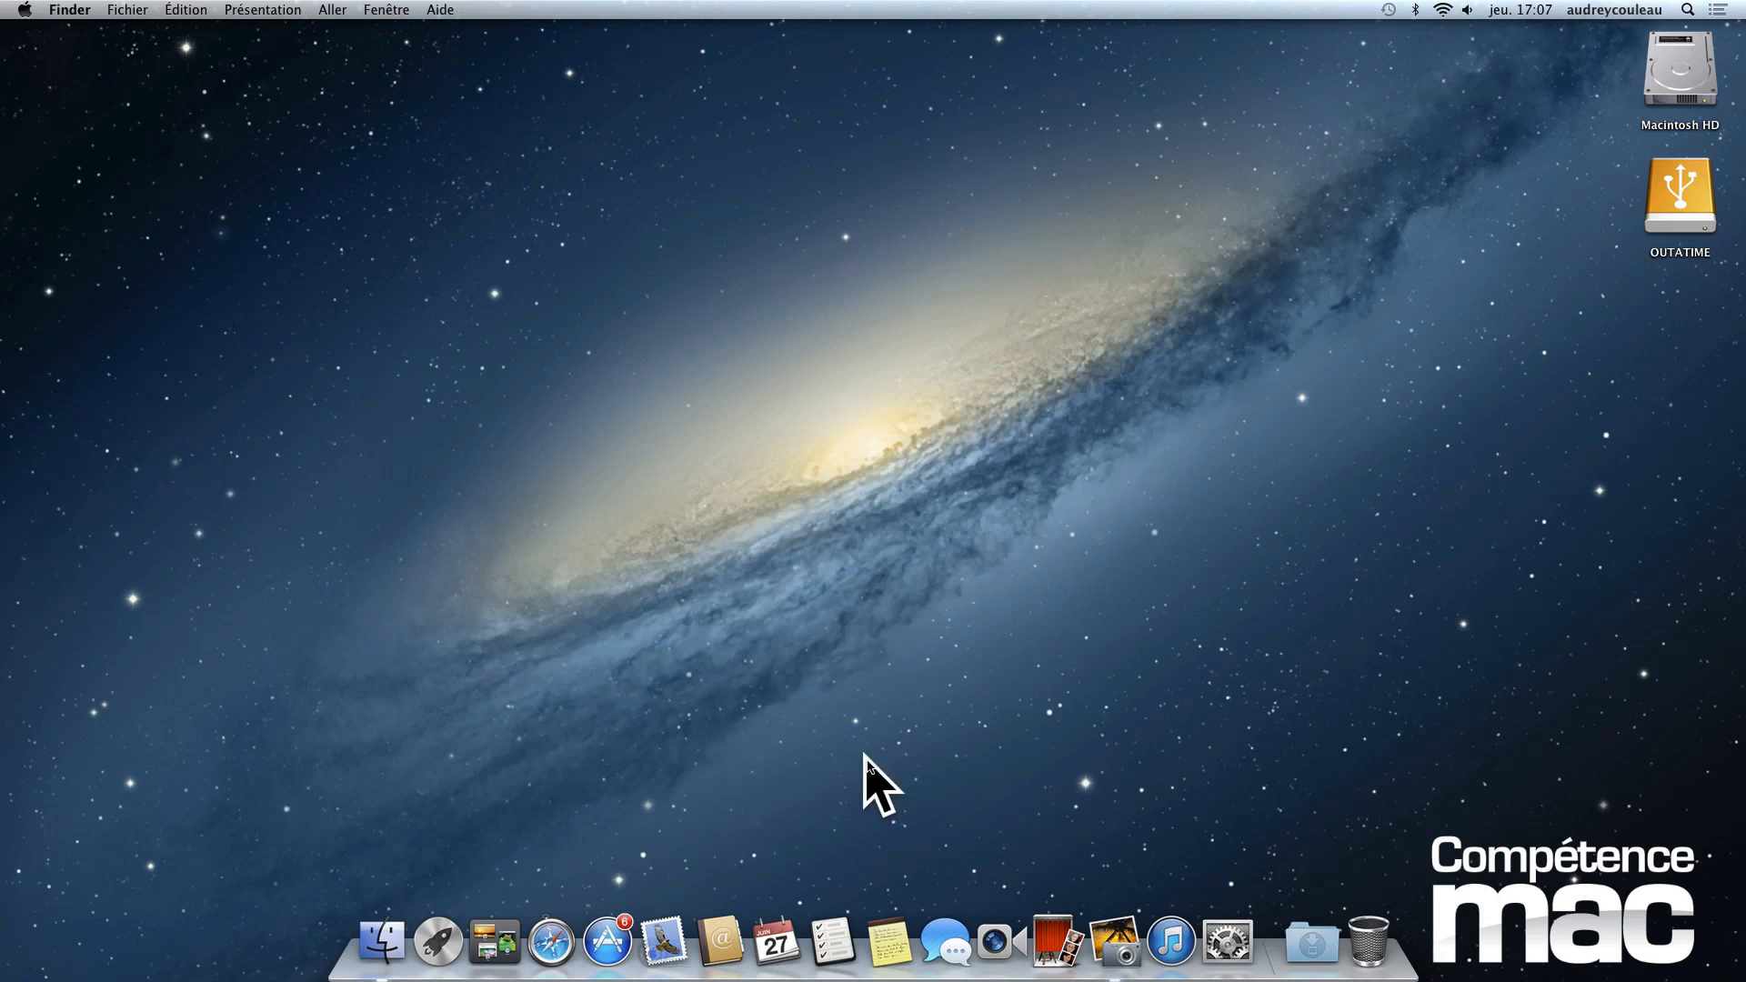
{"action": "left_click", "coordinate": [1111, 932]}
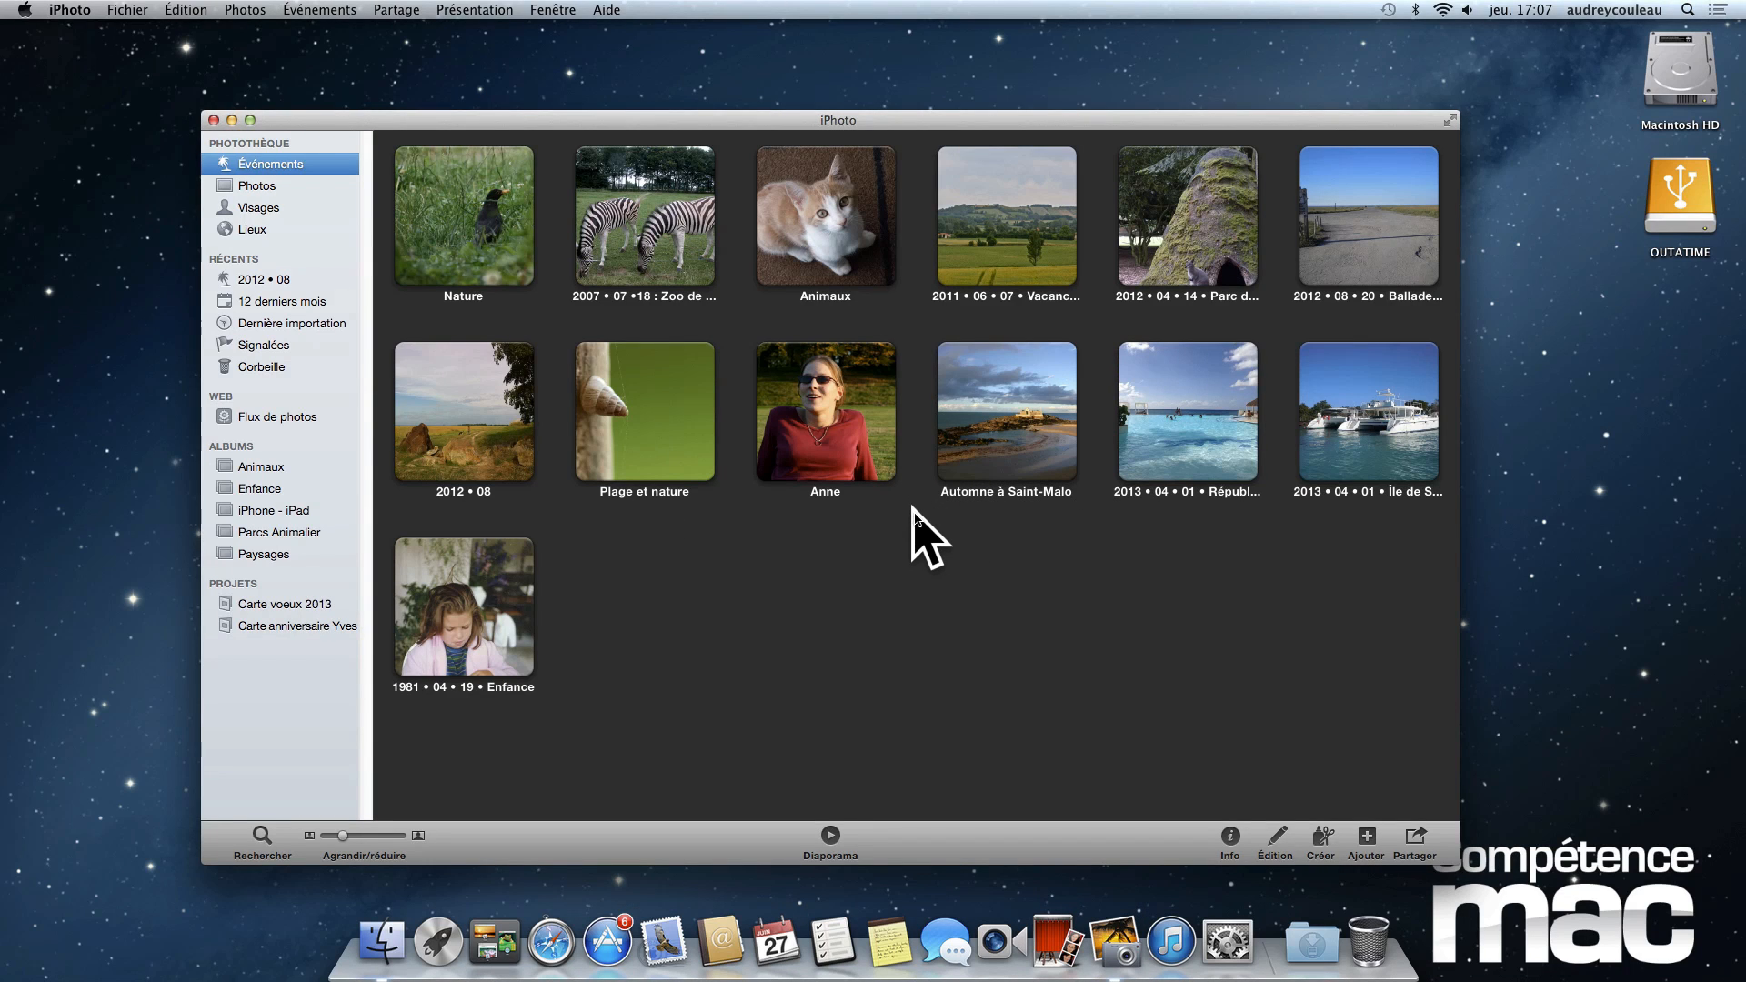
{"action": "left_click", "coordinate": [913, 509]}
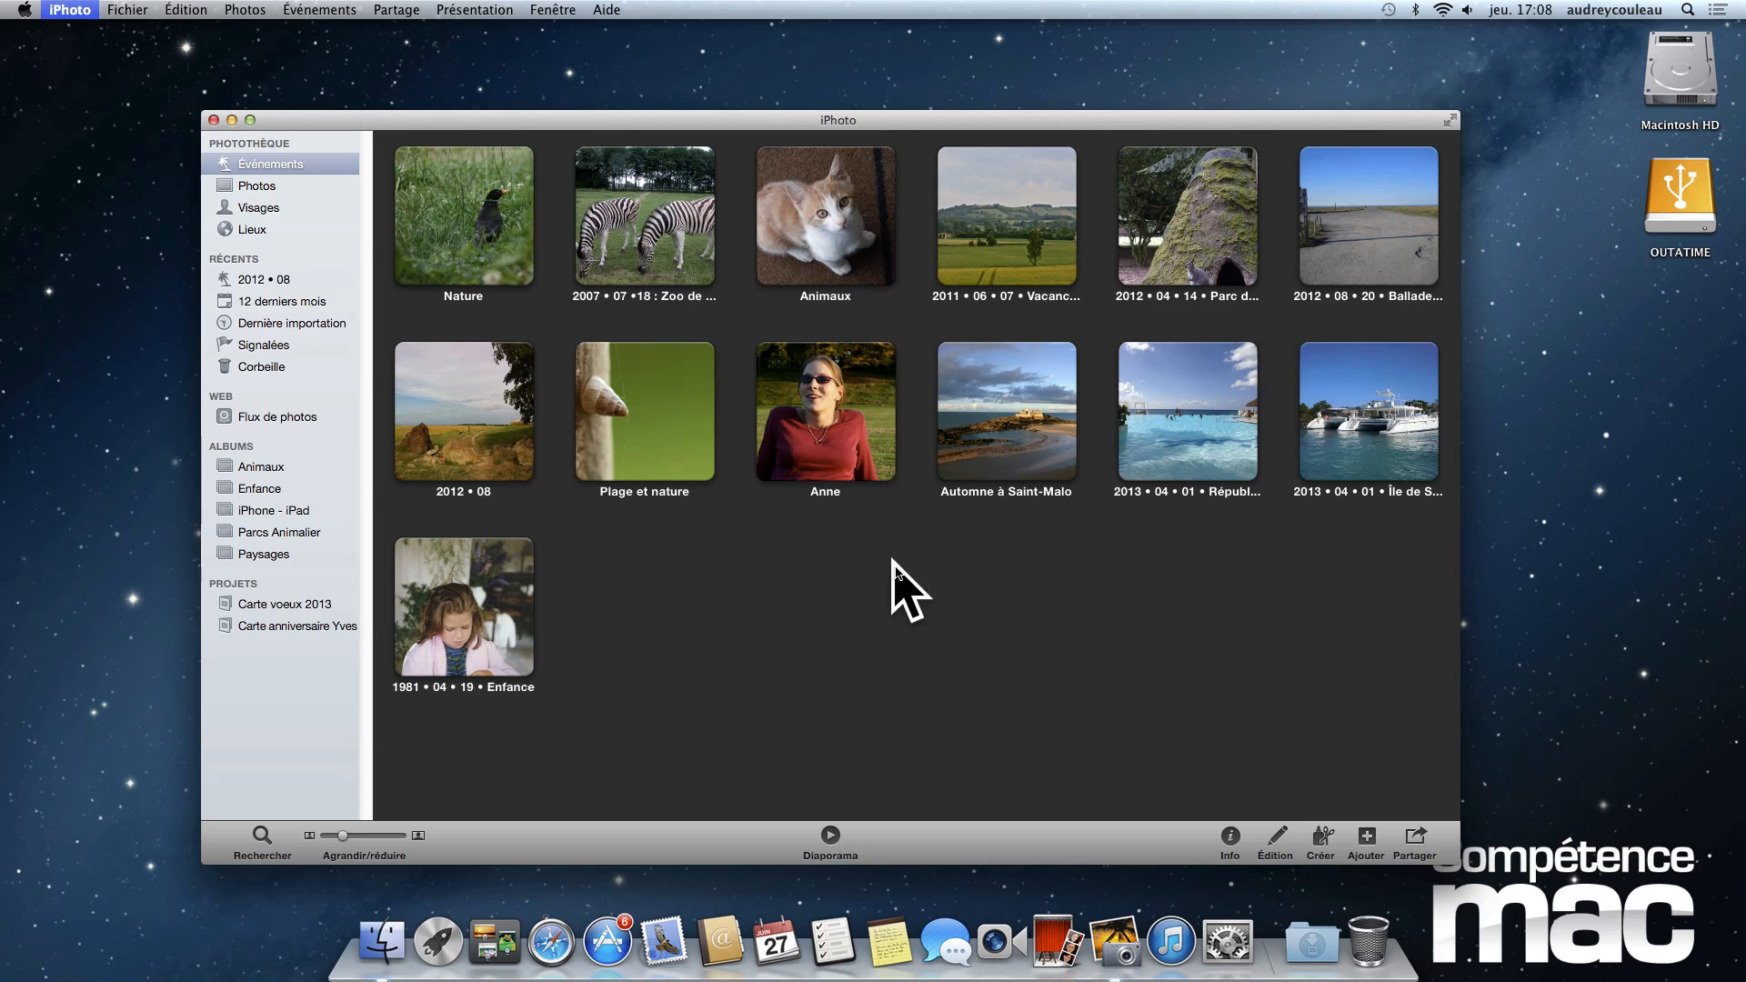
{"action": "key", "text": "super+q"}
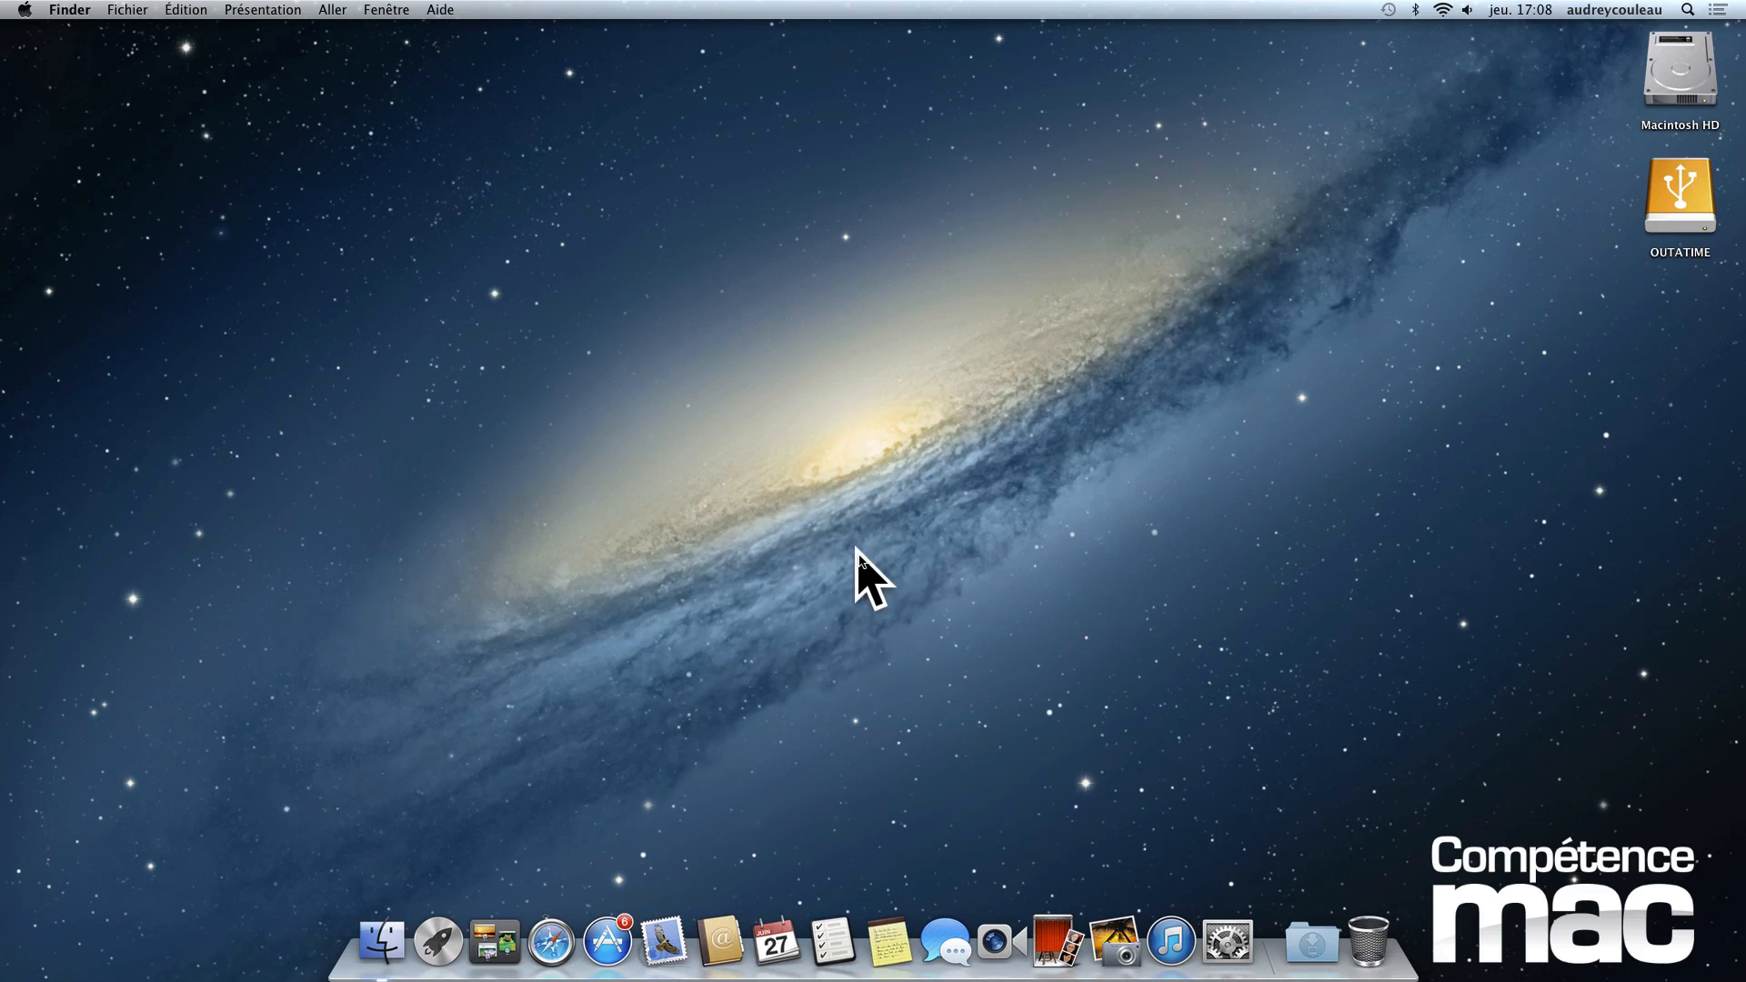